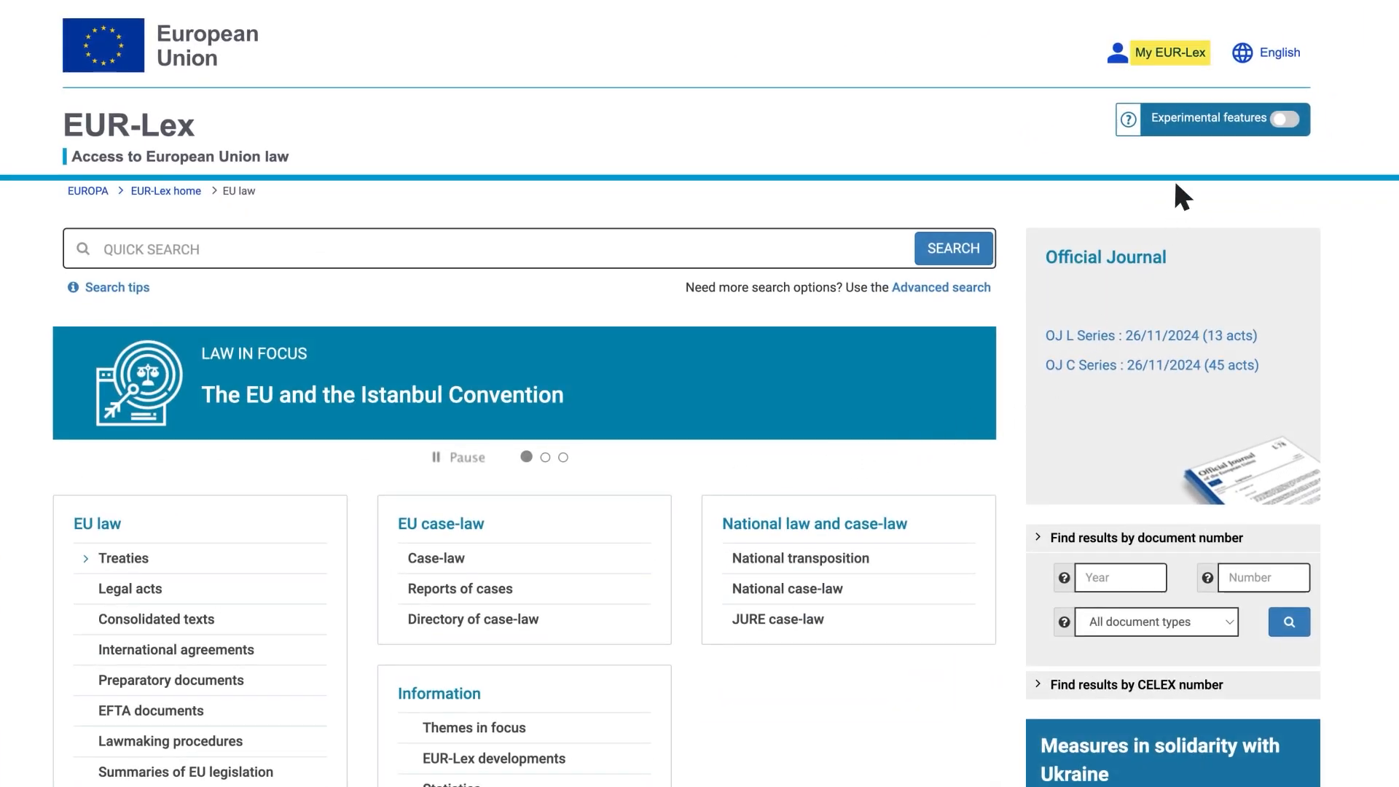
- Sign in to My EUR-Lex through EU Login by entering the account password
{"action": "left_click", "coordinate": [1177, 52]}
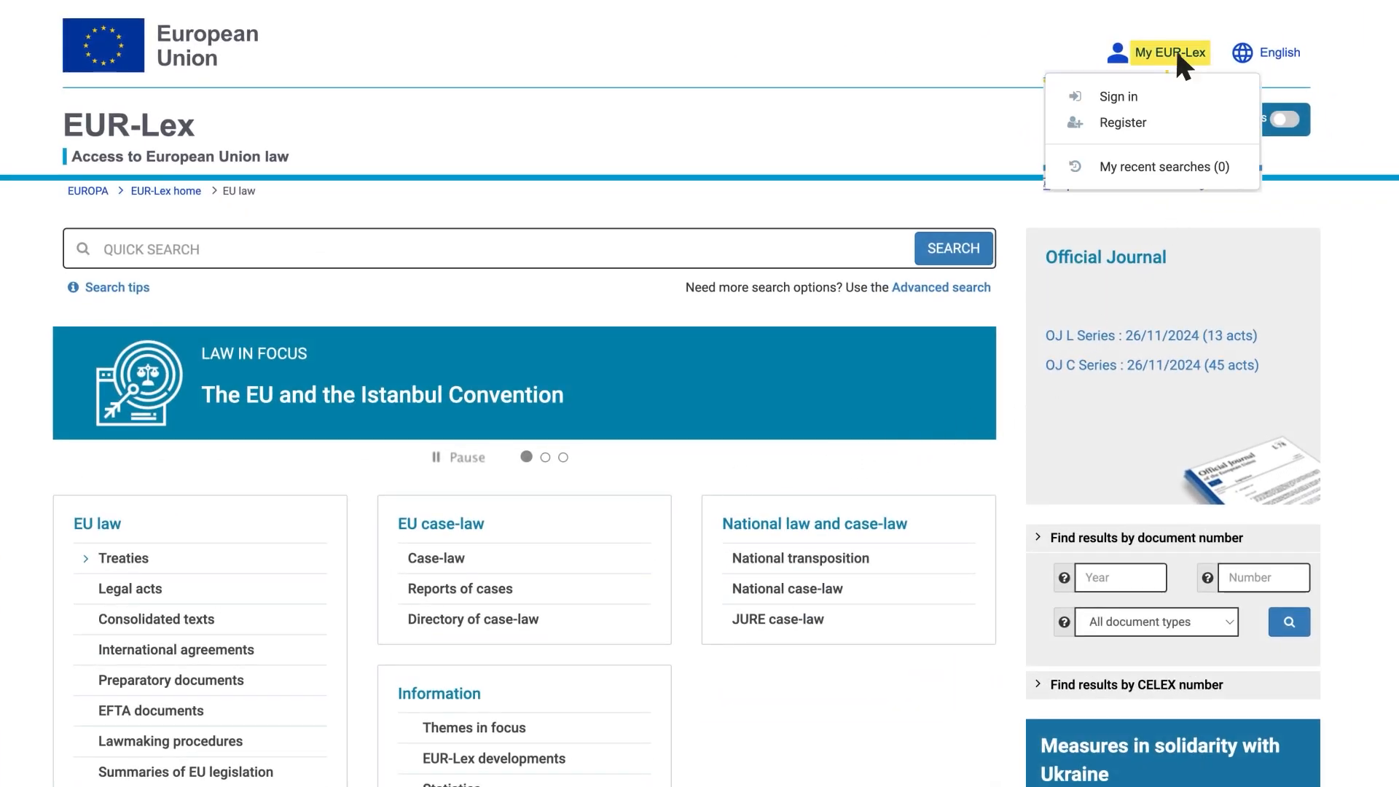
{"action": "left_click", "coordinate": [1140, 97]}
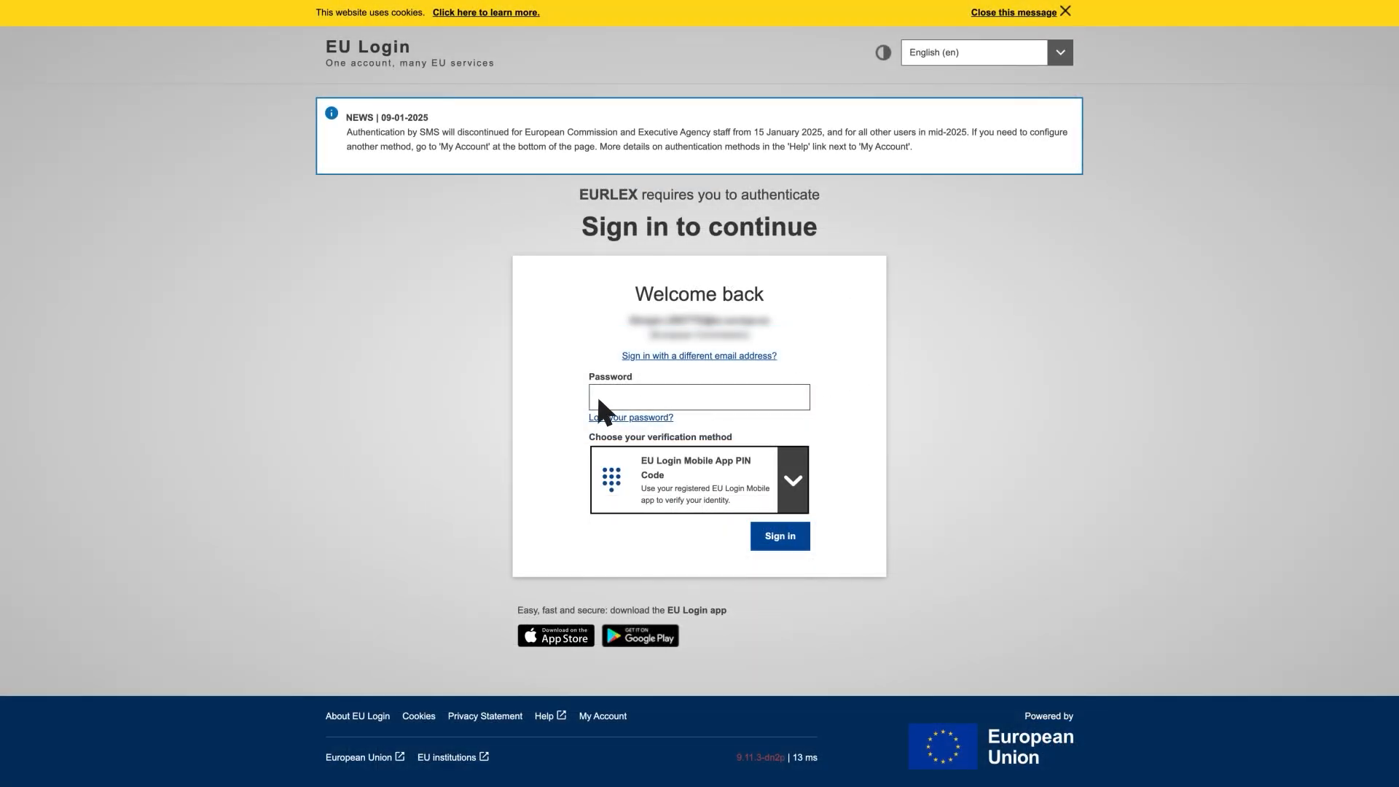
{"action": "left_click", "coordinate": [598, 398]}
{"action": "type", "text": "••••••••••••"}
{"action": "left_click", "coordinate": [783, 540]}
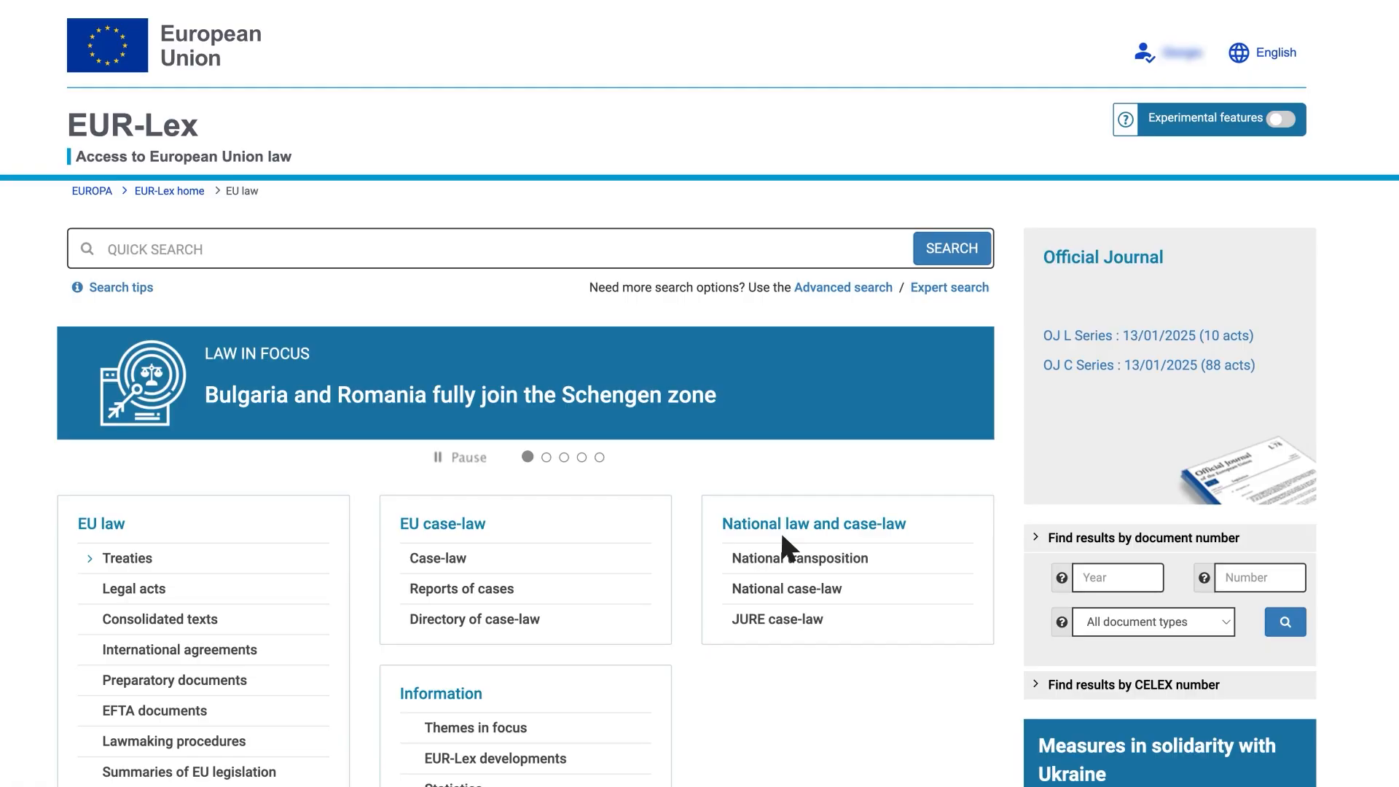
- Open the site preferences of the signed-in account and save the language preferences
{"action": "left_click", "coordinate": [1185, 51]}
{"action": "left_click", "coordinate": [1219, 91]}
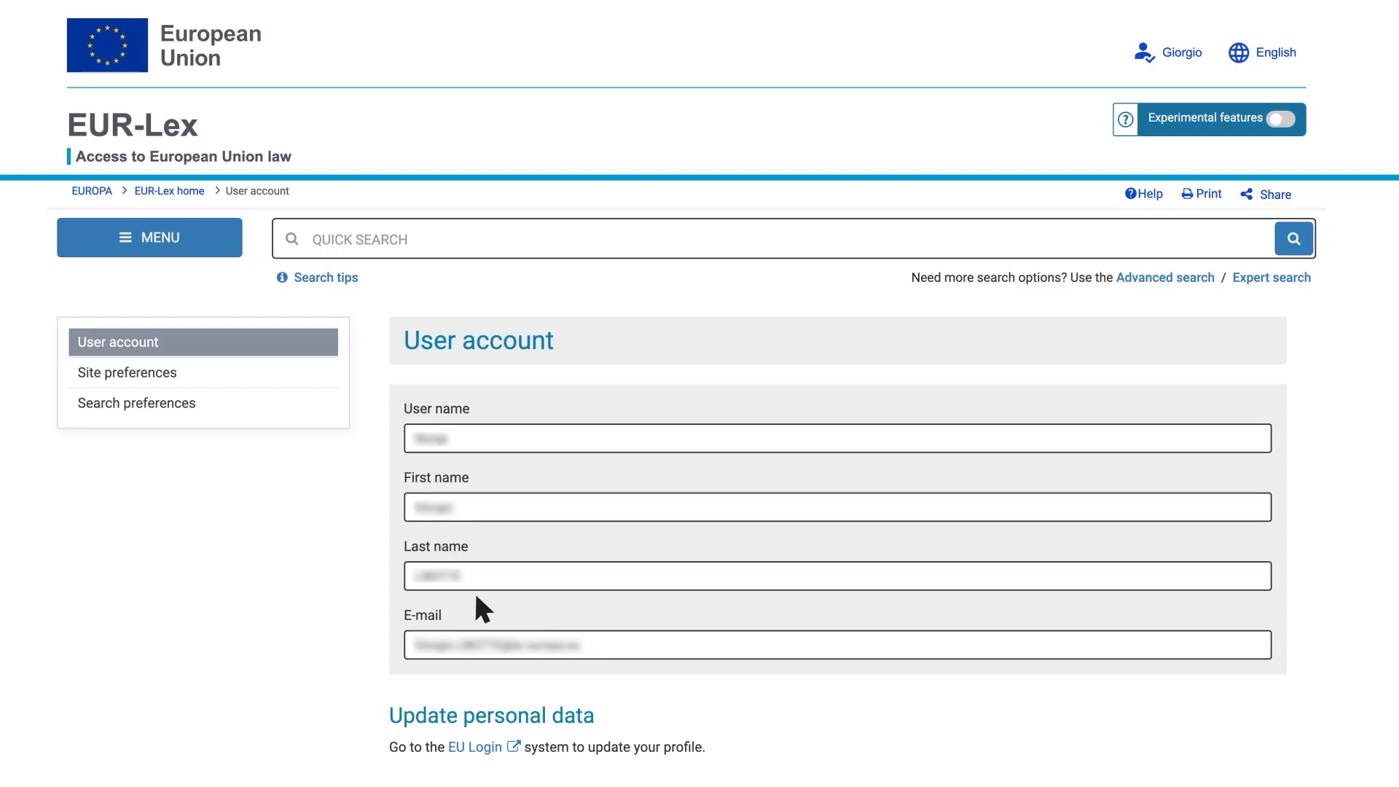
{"action": "left_click", "coordinate": [186, 373]}
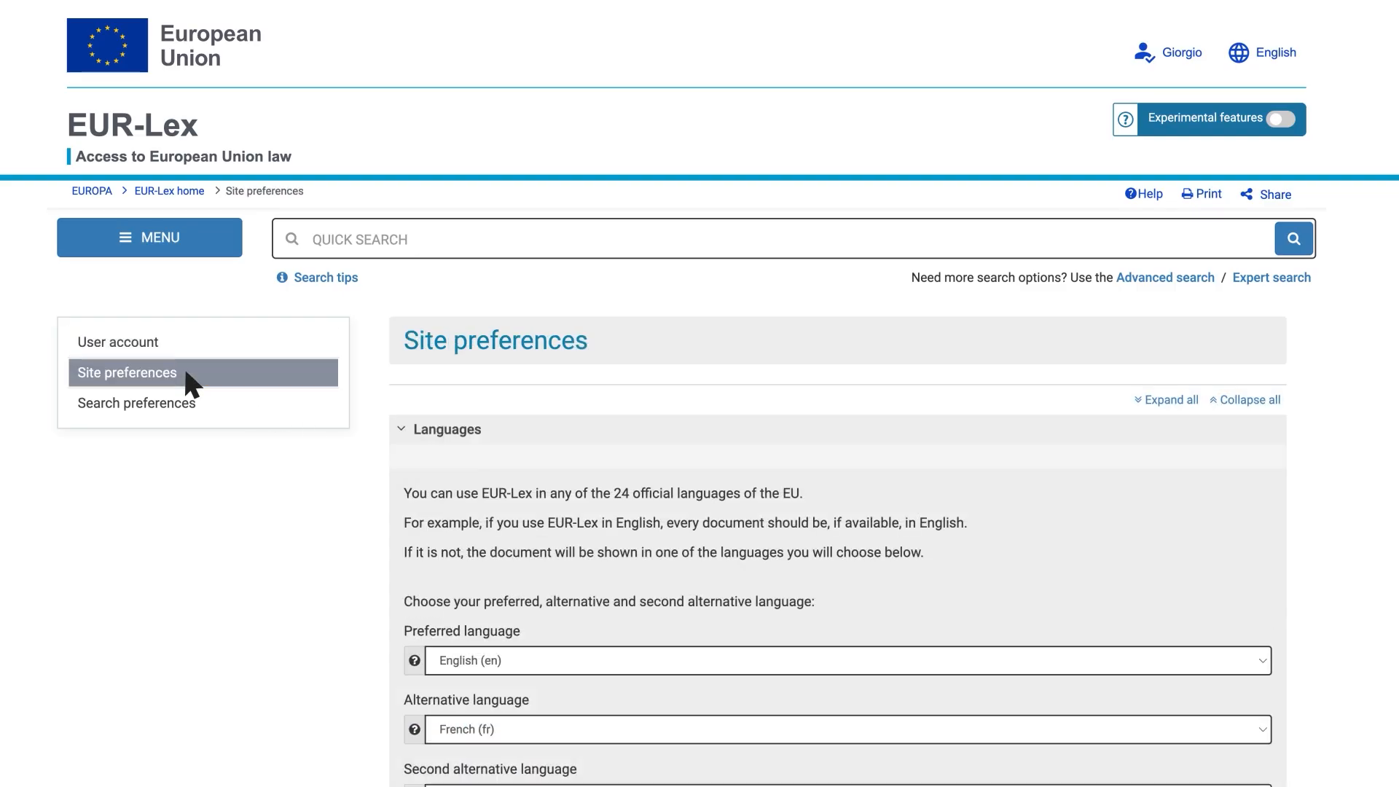
{"action": "scroll", "coordinate": [186, 373], "scroll_direction": "down", "scroll_amount": 3}
{"action": "scroll", "coordinate": [186, 373], "scroll_direction": "down", "scroll_amount": 1}
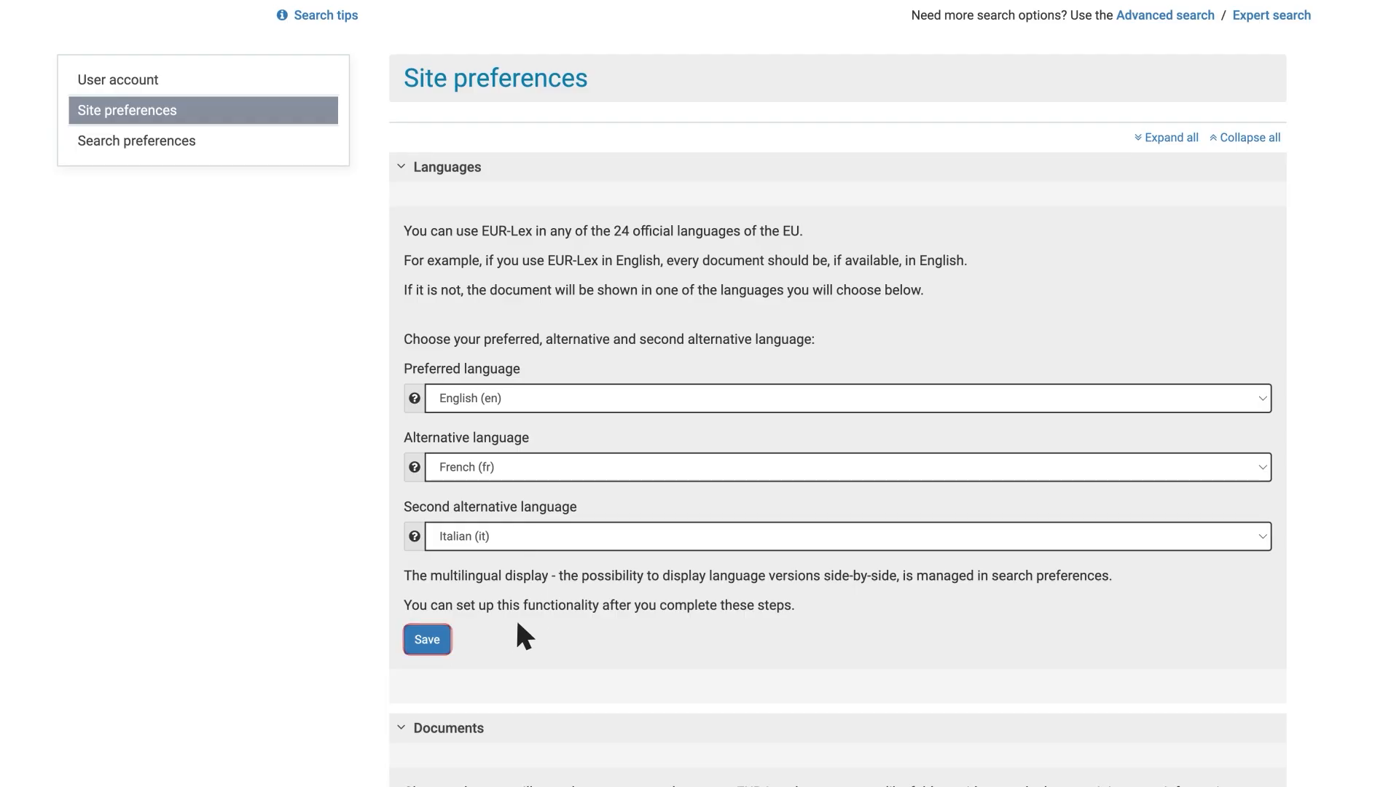
{"action": "left_click", "coordinate": [440, 643]}
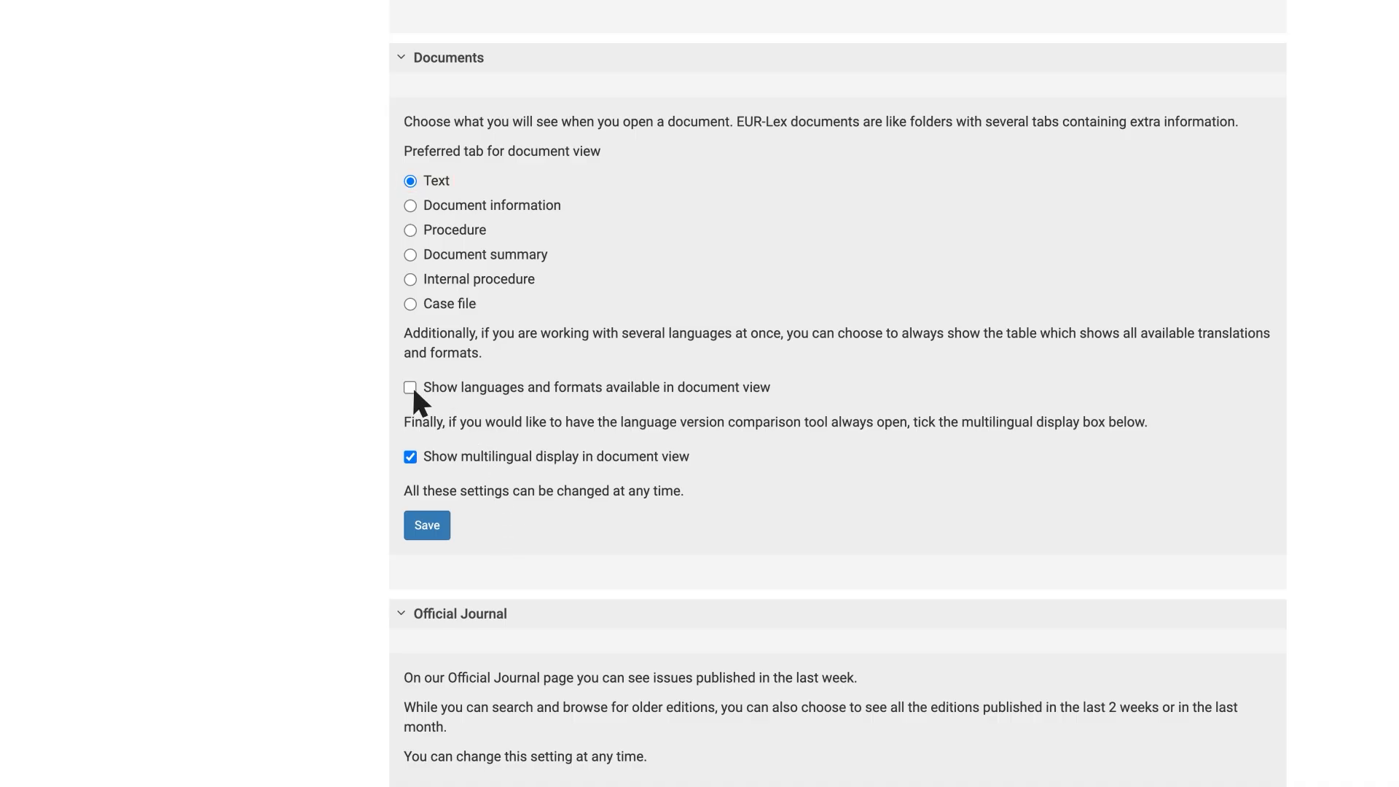
- Toggle the multilingual display in document view and save the Documents preferences
{"action": "left_click", "coordinate": [411, 456]}
{"action": "left_click", "coordinate": [435, 526]}
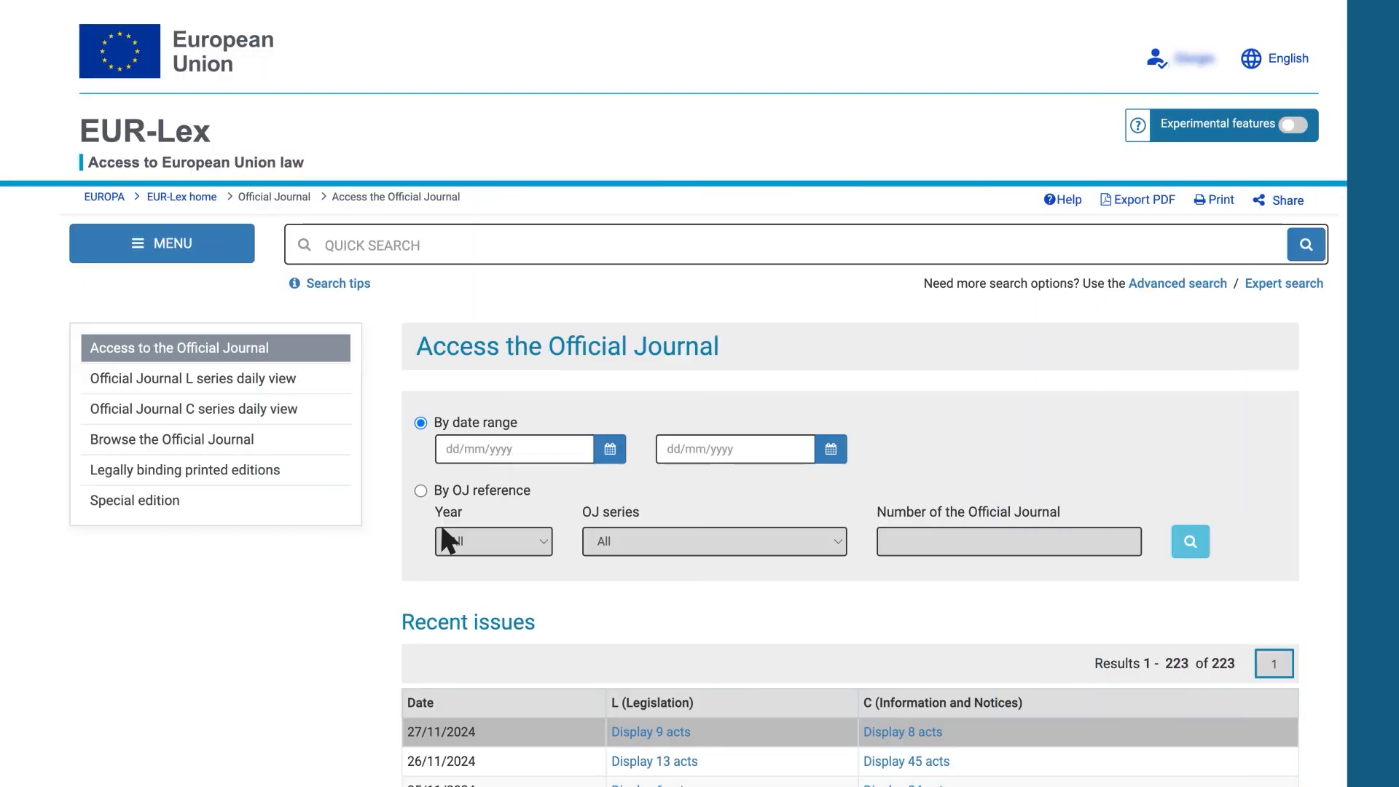
- Review the Official Journal and general settings in the site preferences
{"action": "scroll", "coordinate": [441, 529], "scroll_direction": "down", "scroll_amount": 3}
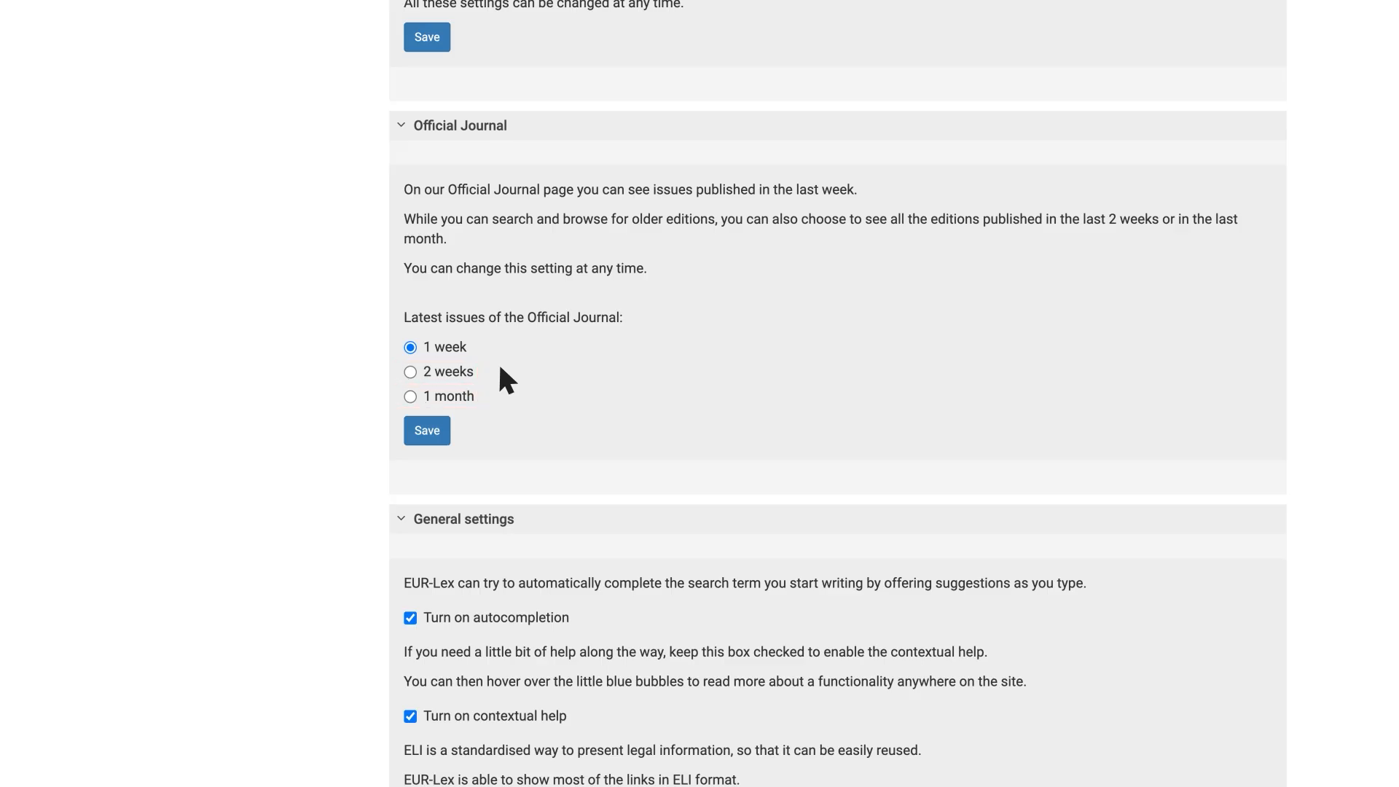
{"action": "scroll", "coordinate": [500, 369], "scroll_direction": "down", "scroll_amount": 4}
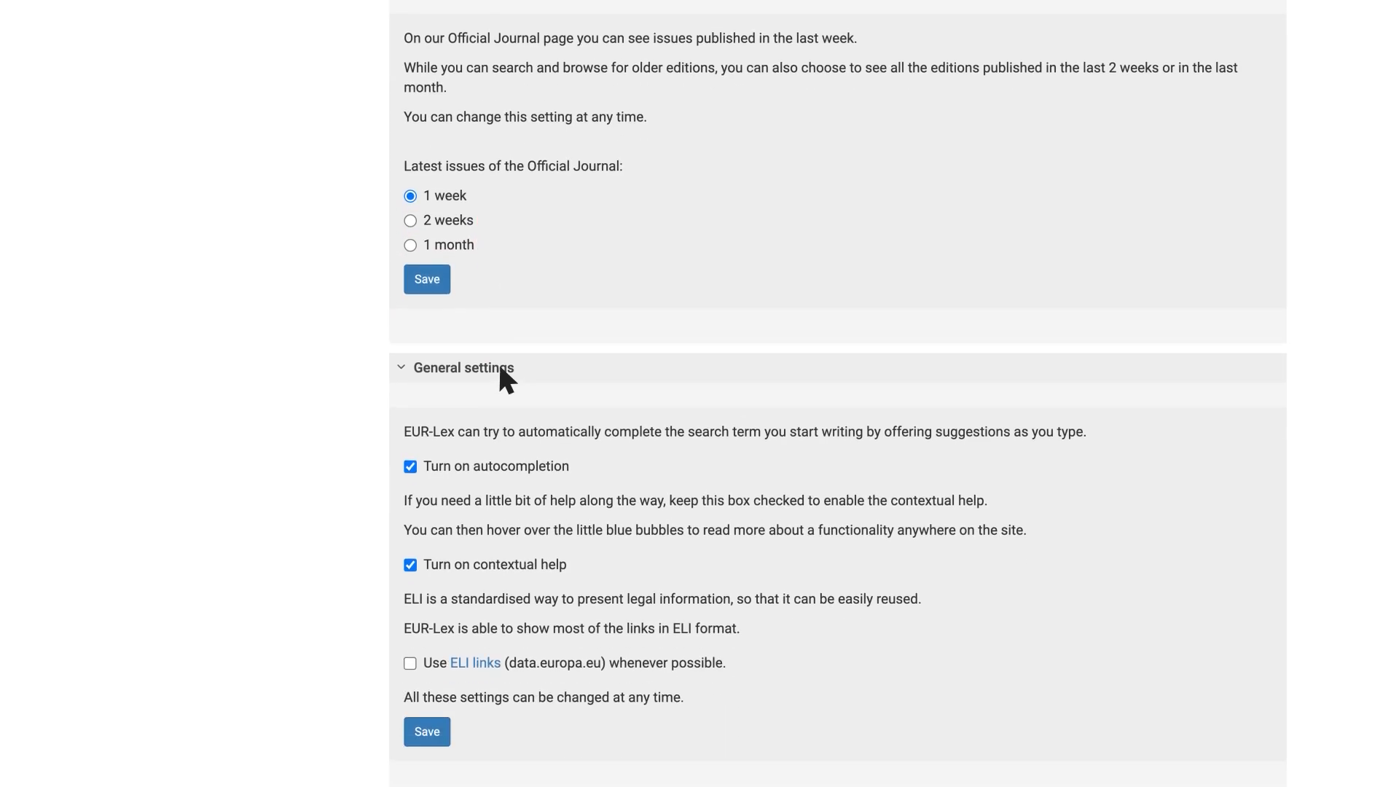
{"action": "scroll", "coordinate": [501, 370], "scroll_direction": "down", "scroll_amount": 2}
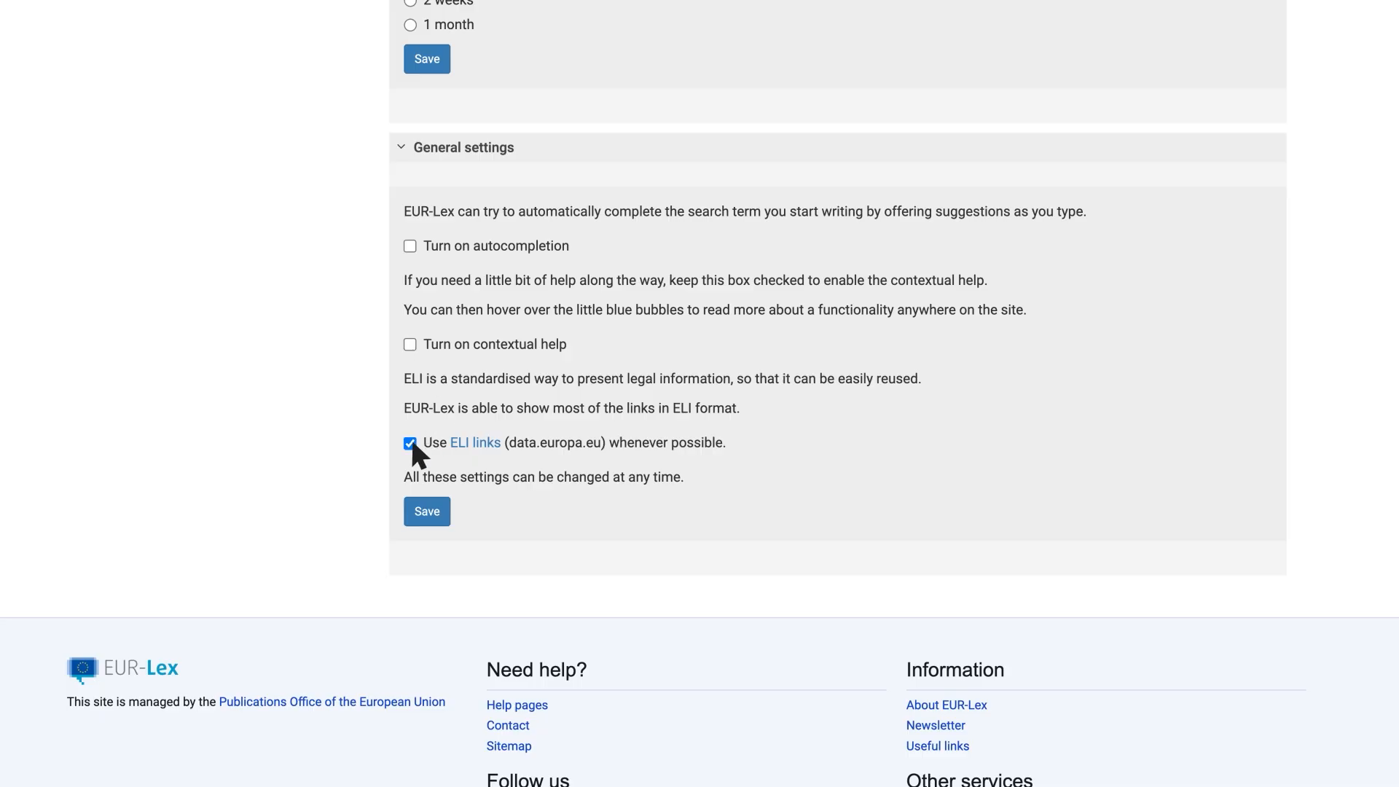
{"action": "scroll", "coordinate": [412, 443], "scroll_direction": "up", "scroll_amount": 17}
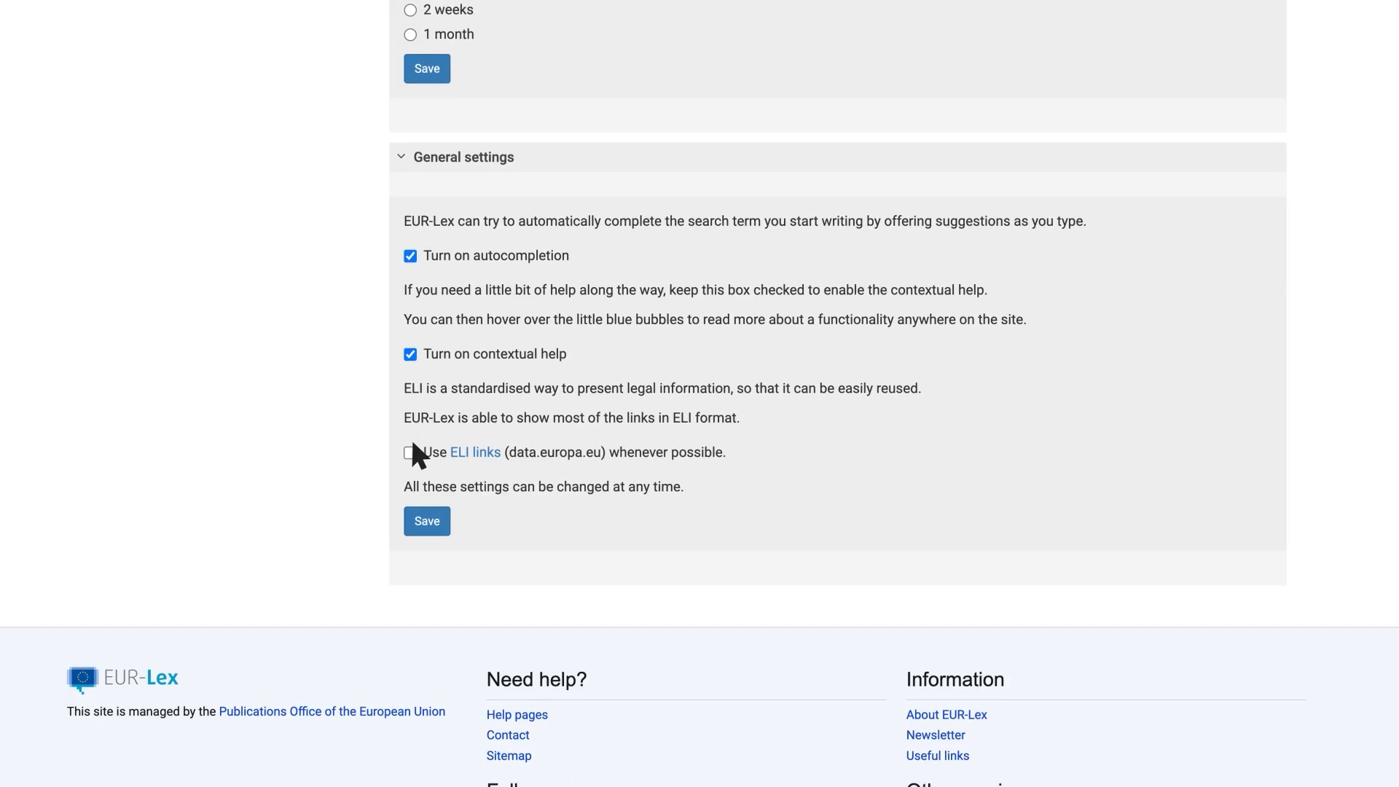
{"action": "scroll", "coordinate": [412, 443], "scroll_direction": "up", "scroll_amount": 7}
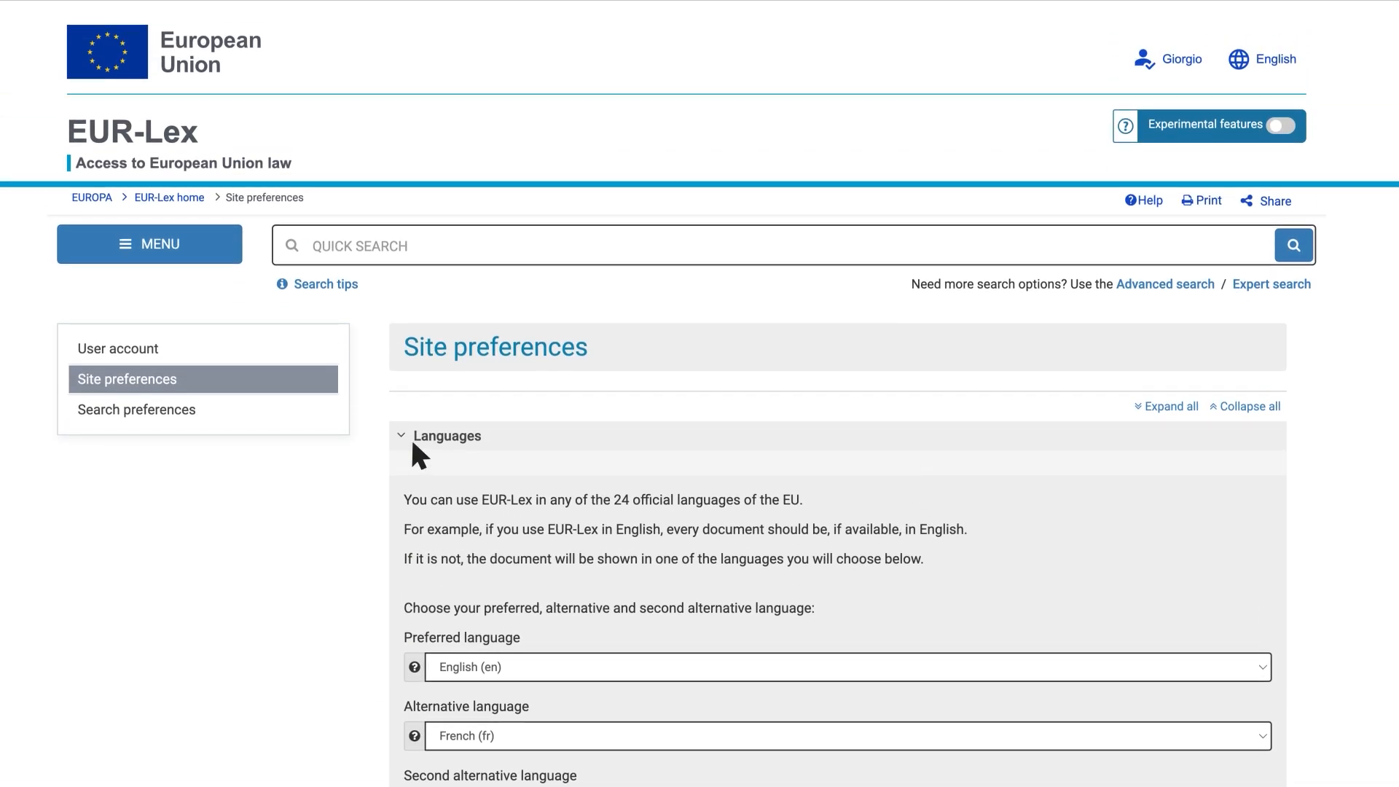
- Open the search preferences, inspect the settings of the Standard profile and close it without changes
{"action": "left_click", "coordinate": [211, 420]}
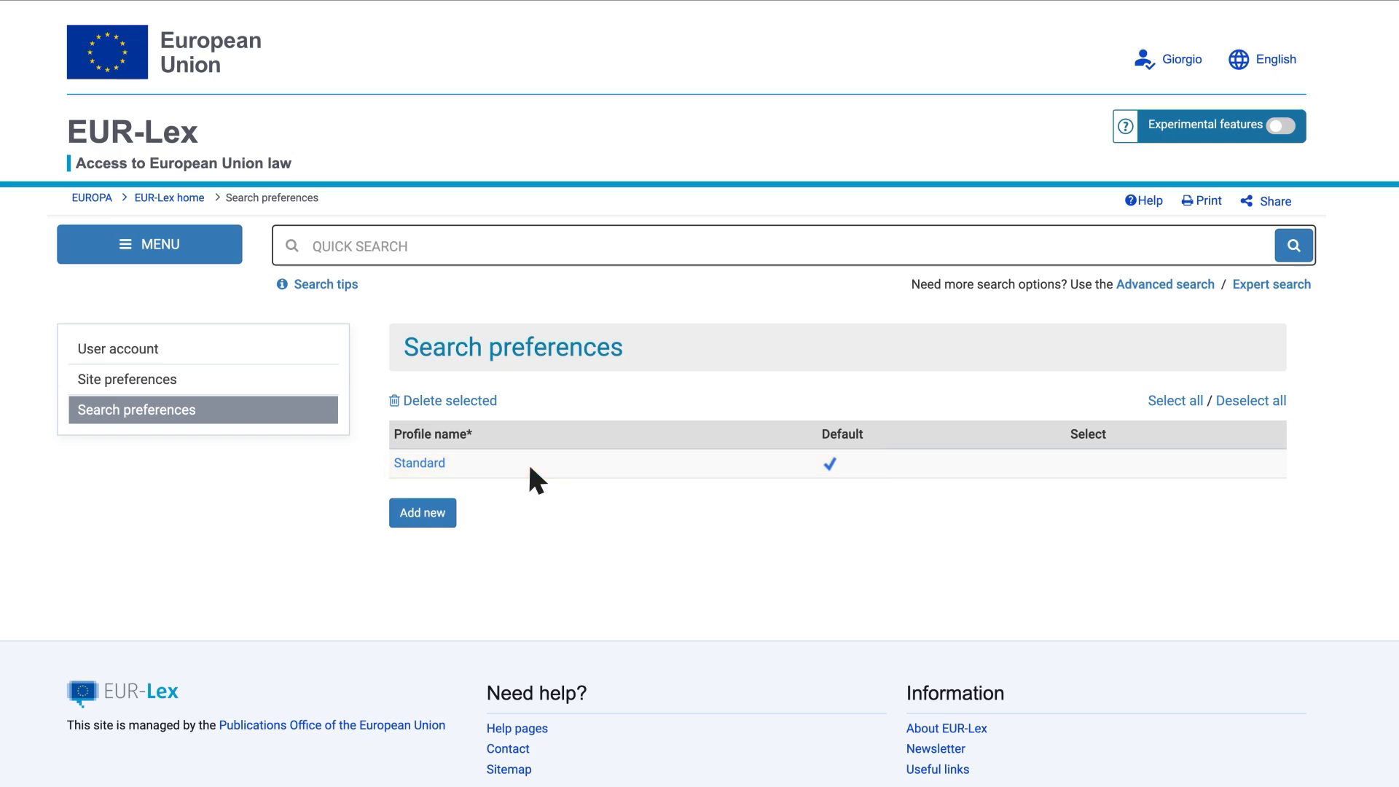
{"action": "left_click", "coordinate": [430, 464]}
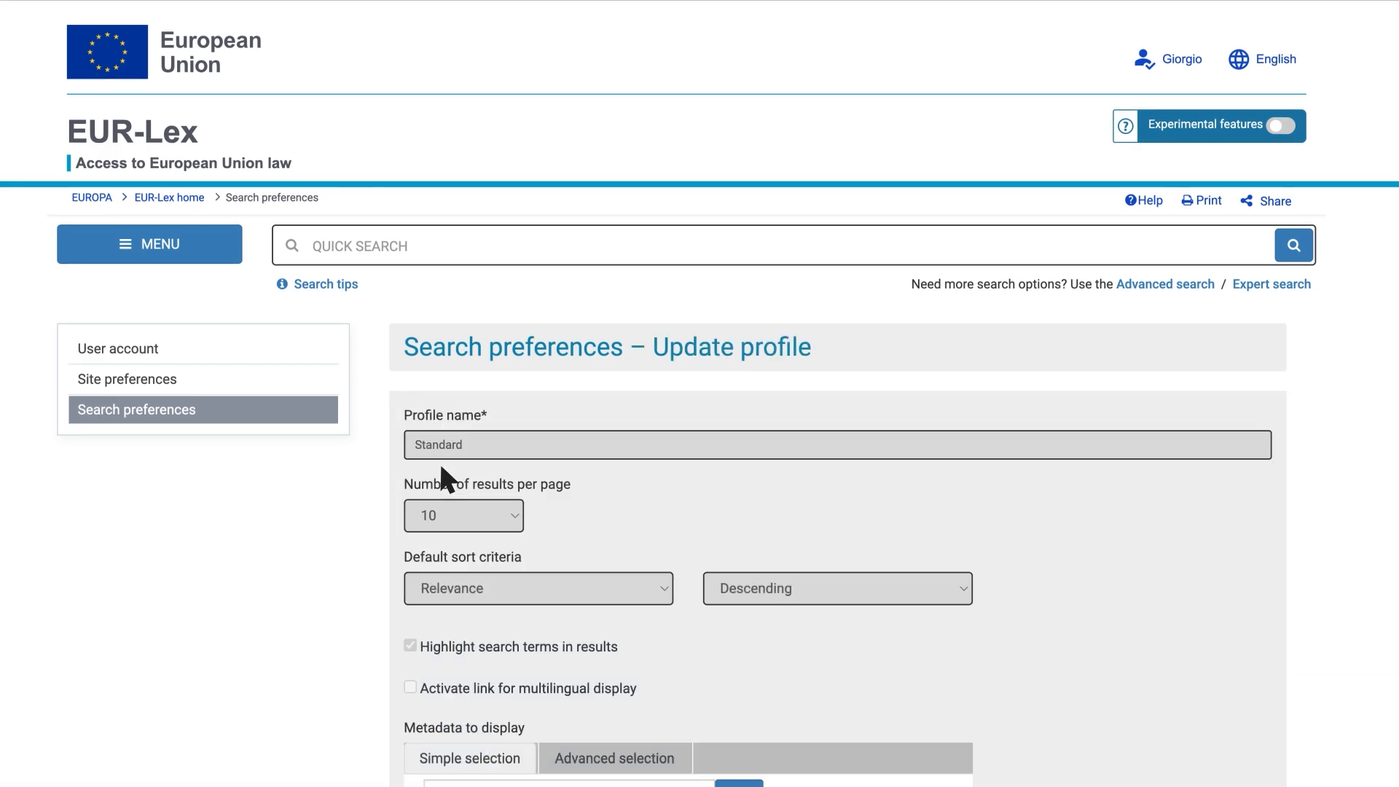
{"action": "scroll", "coordinate": [441, 467], "scroll_direction": "down", "scroll_amount": 1}
{"action": "scroll", "coordinate": [442, 468], "scroll_direction": "down", "scroll_amount": 5}
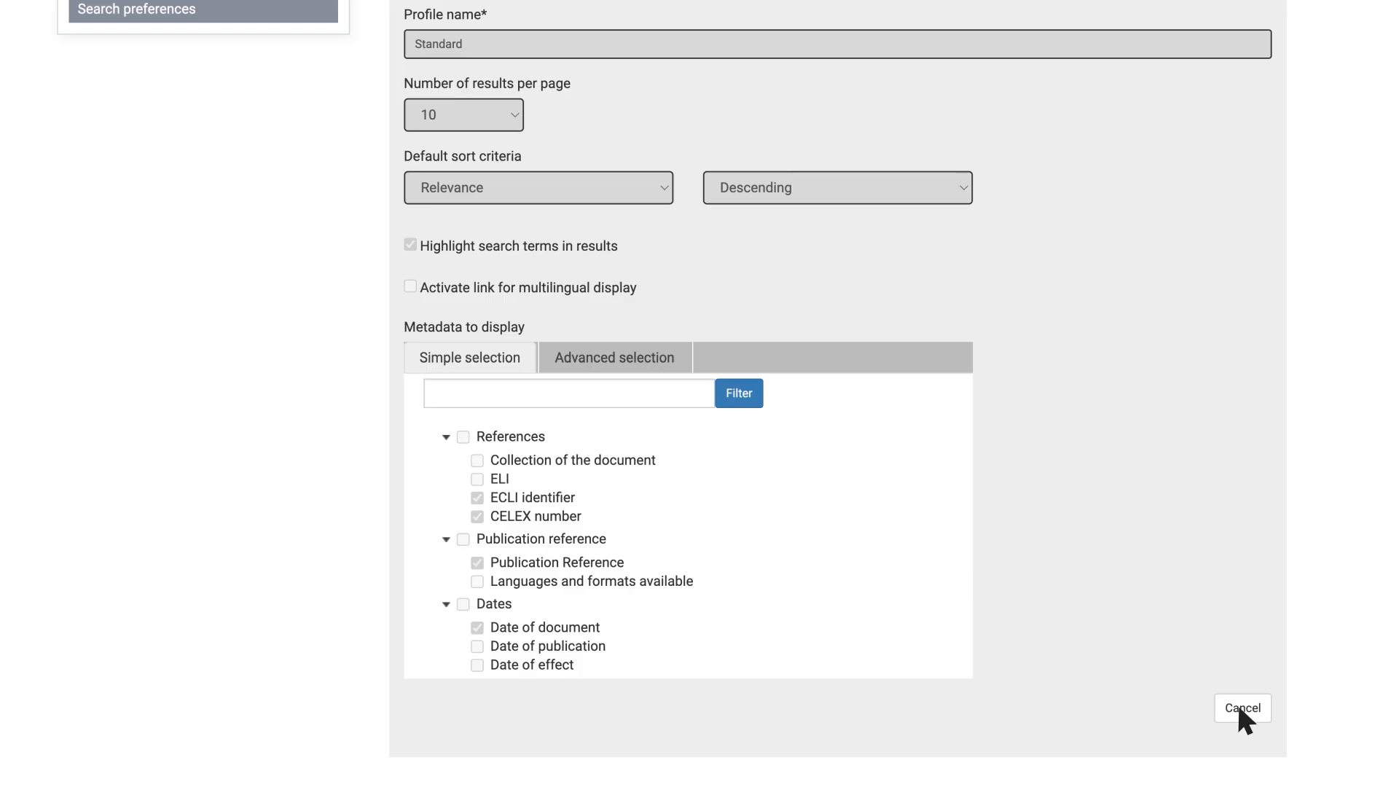
{"action": "left_click", "coordinate": [1239, 708]}
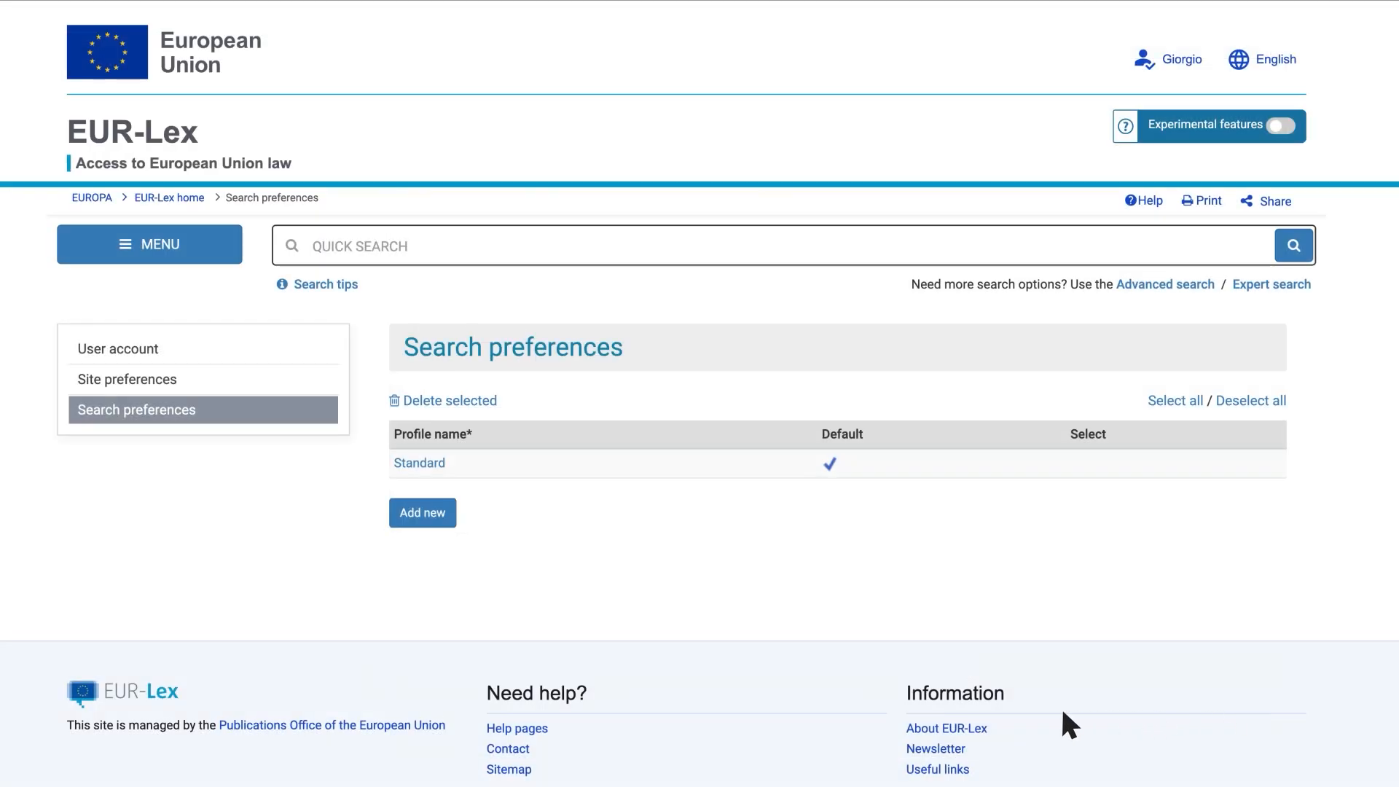
- Start a new search profile named "My new profile" with 10 results per page, sorted by Relevance in Descending order
{"action": "left_click", "coordinate": [429, 519]}
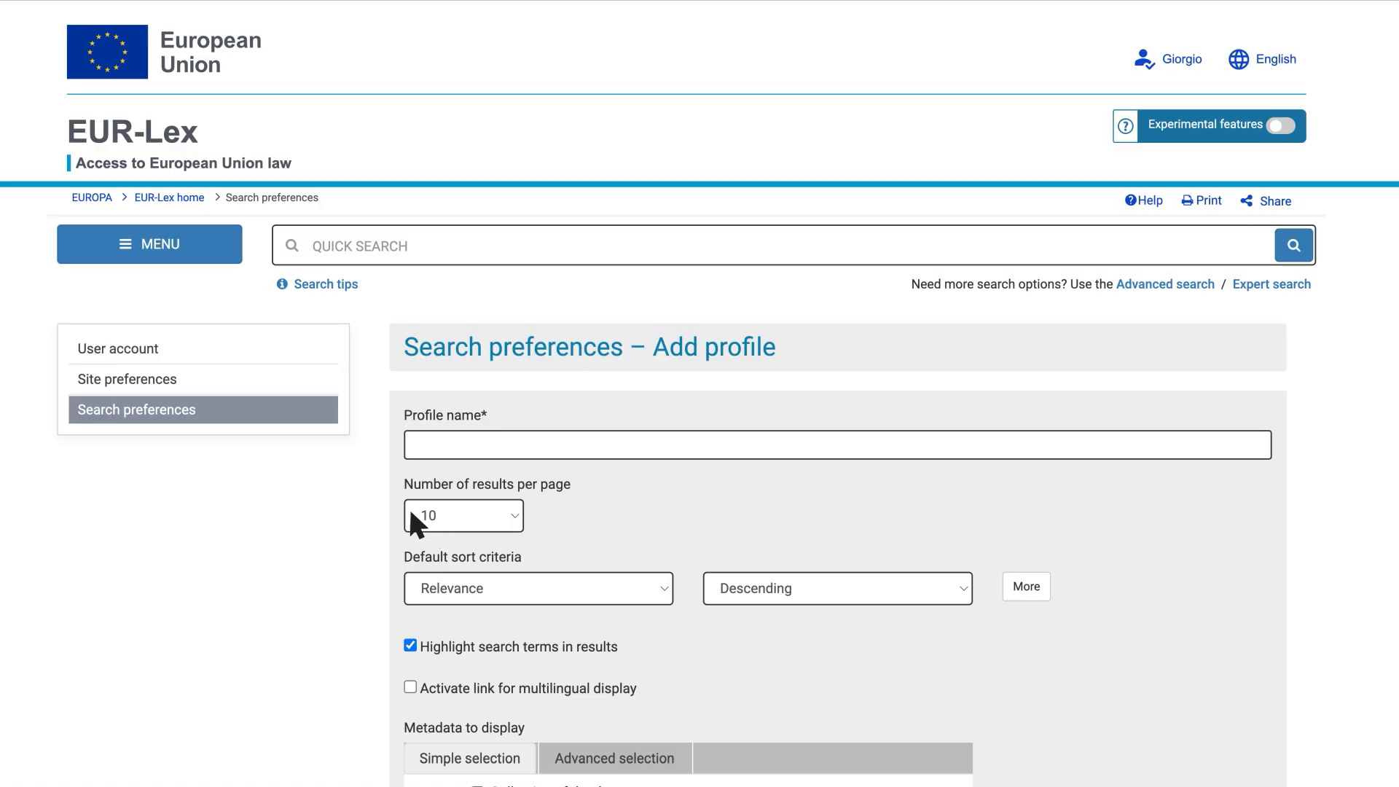
{"action": "type", "text": "My new profile"}
{"action": "left_click", "coordinate": [516, 517]}
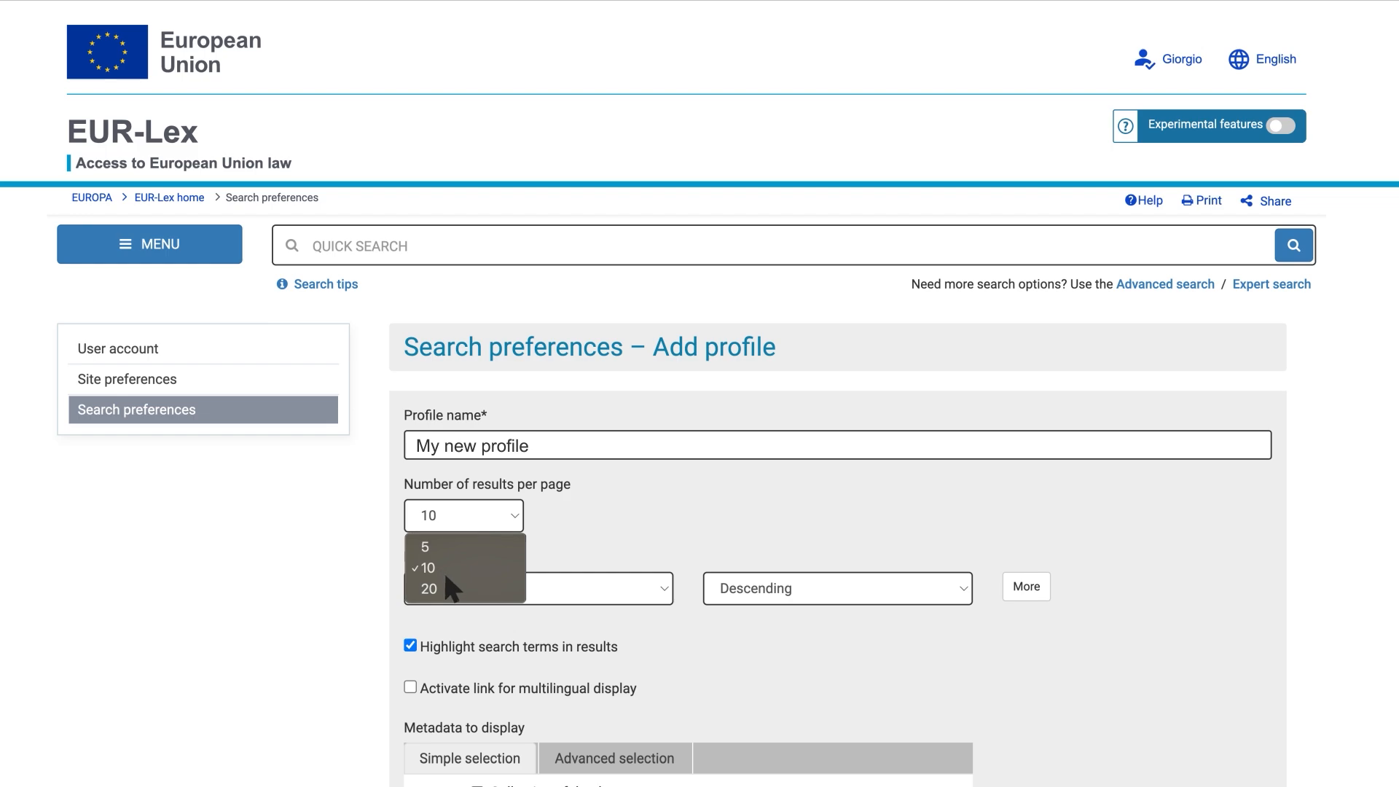
{"action": "scroll", "coordinate": [438, 592], "scroll_direction": "down", "scroll_amount": 2}
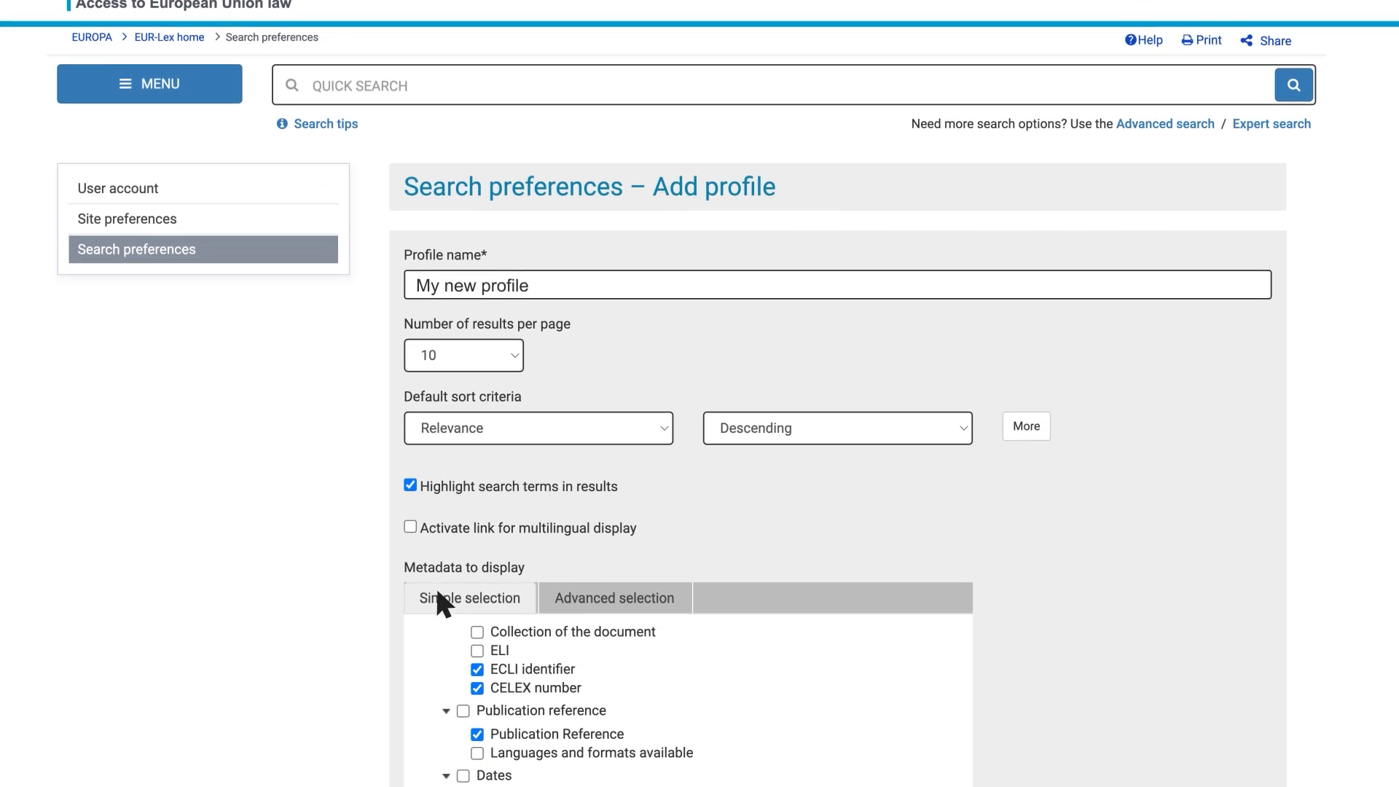
{"action": "left_click", "coordinate": [664, 429]}
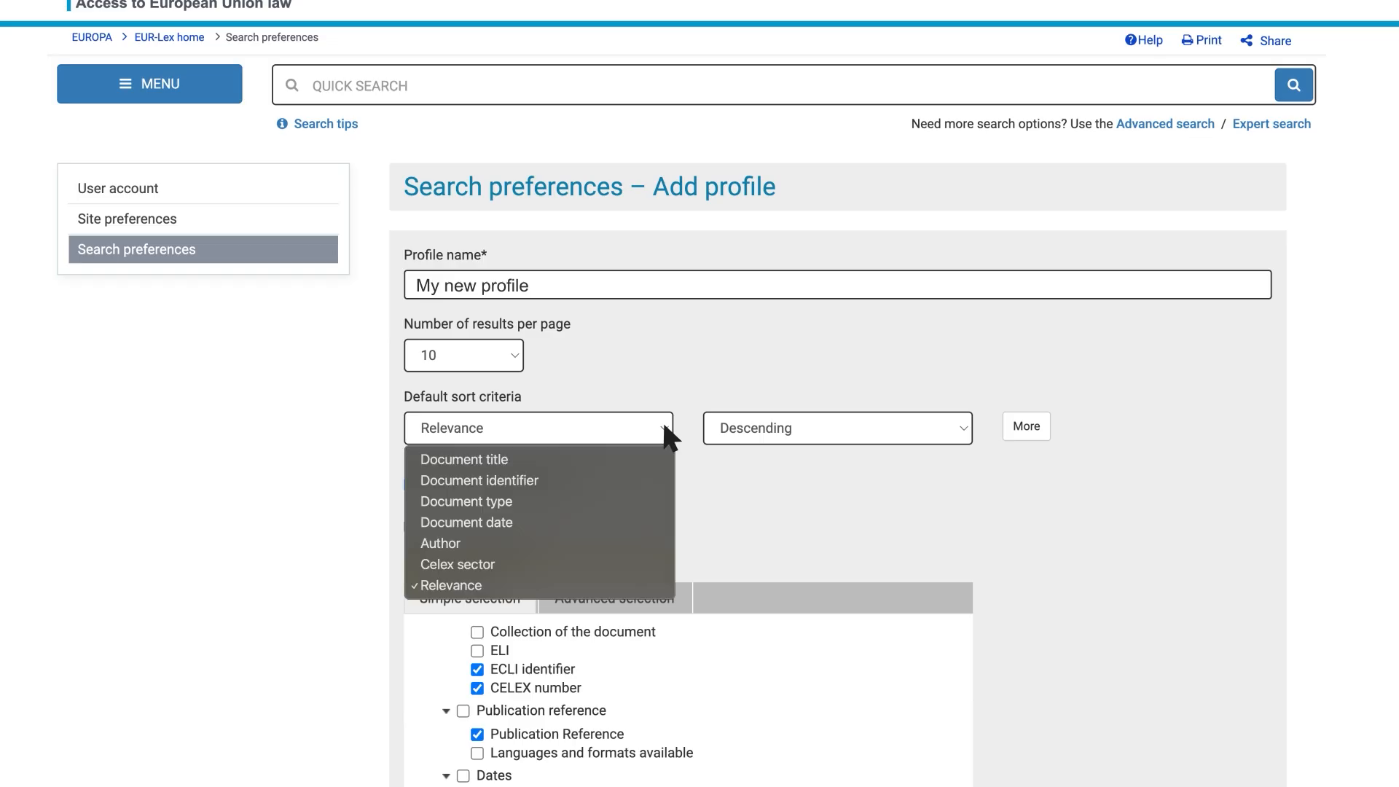
{"action": "left_click", "coordinate": [664, 429]}
{"action": "left_click", "coordinate": [966, 436]}
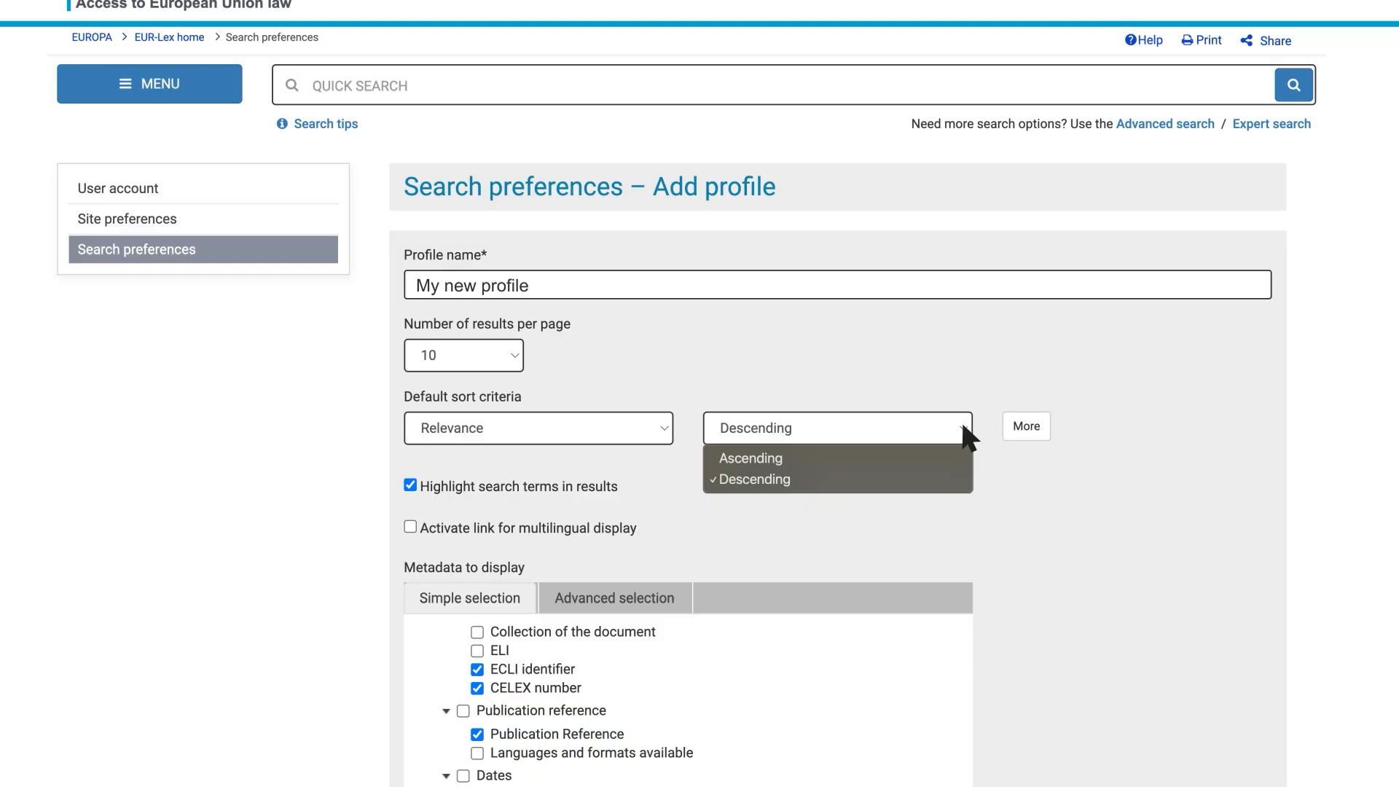
{"action": "left_click", "coordinate": [963, 429]}
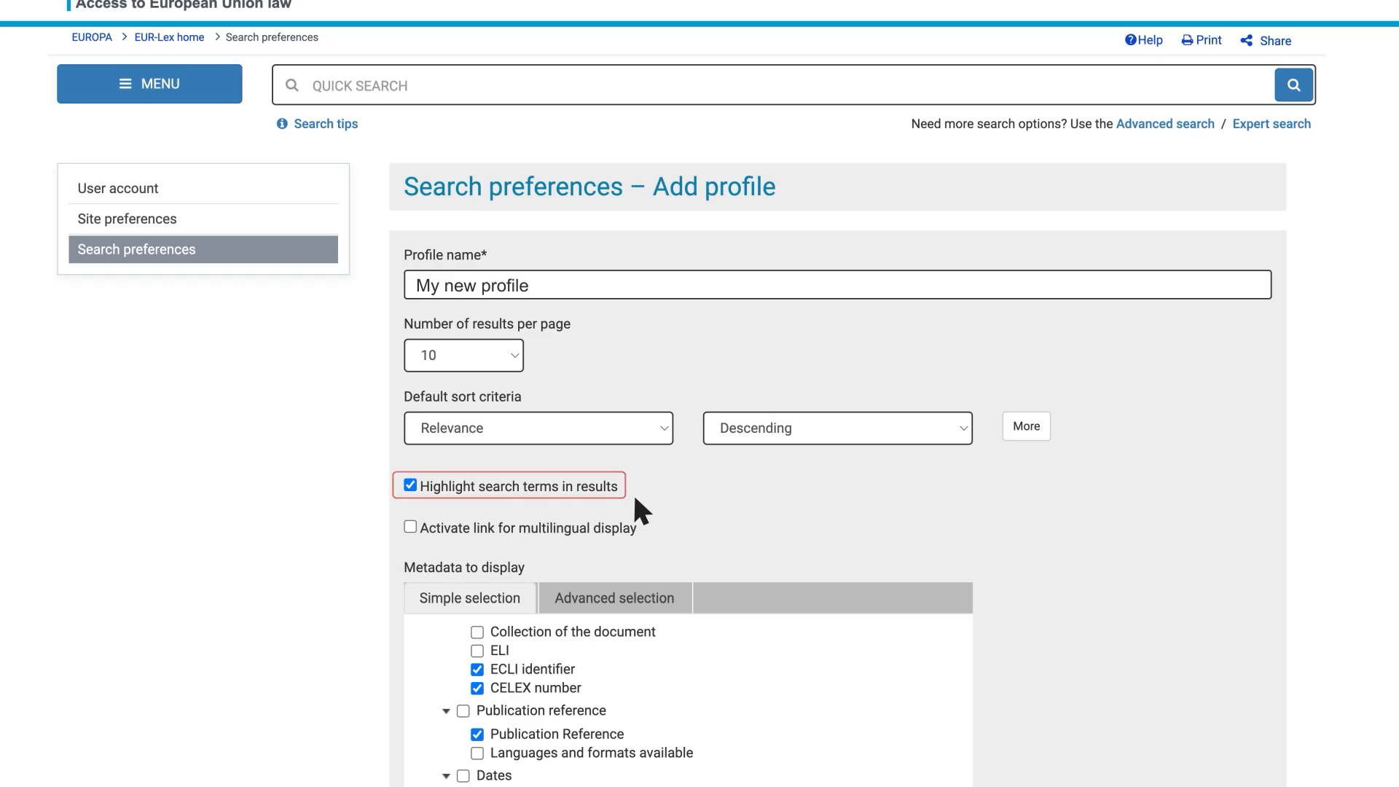
- Activate the link for multilingual display in the new profile and view the choices for the additional preferred languages
{"action": "left_click", "coordinate": [411, 527]}
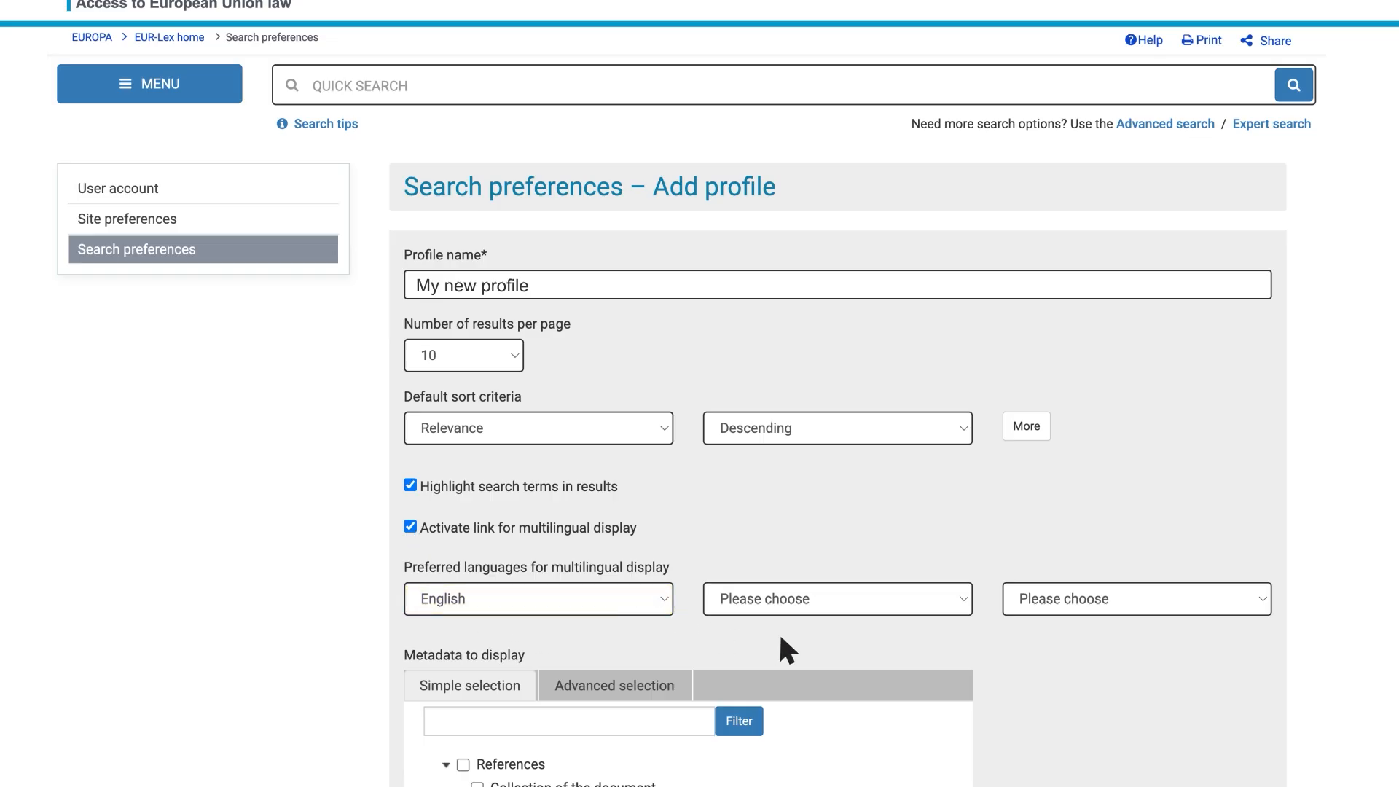
{"action": "left_click", "coordinate": [963, 605]}
{"action": "left_click", "coordinate": [1231, 603]}
{"action": "left_click", "coordinate": [1264, 605]}
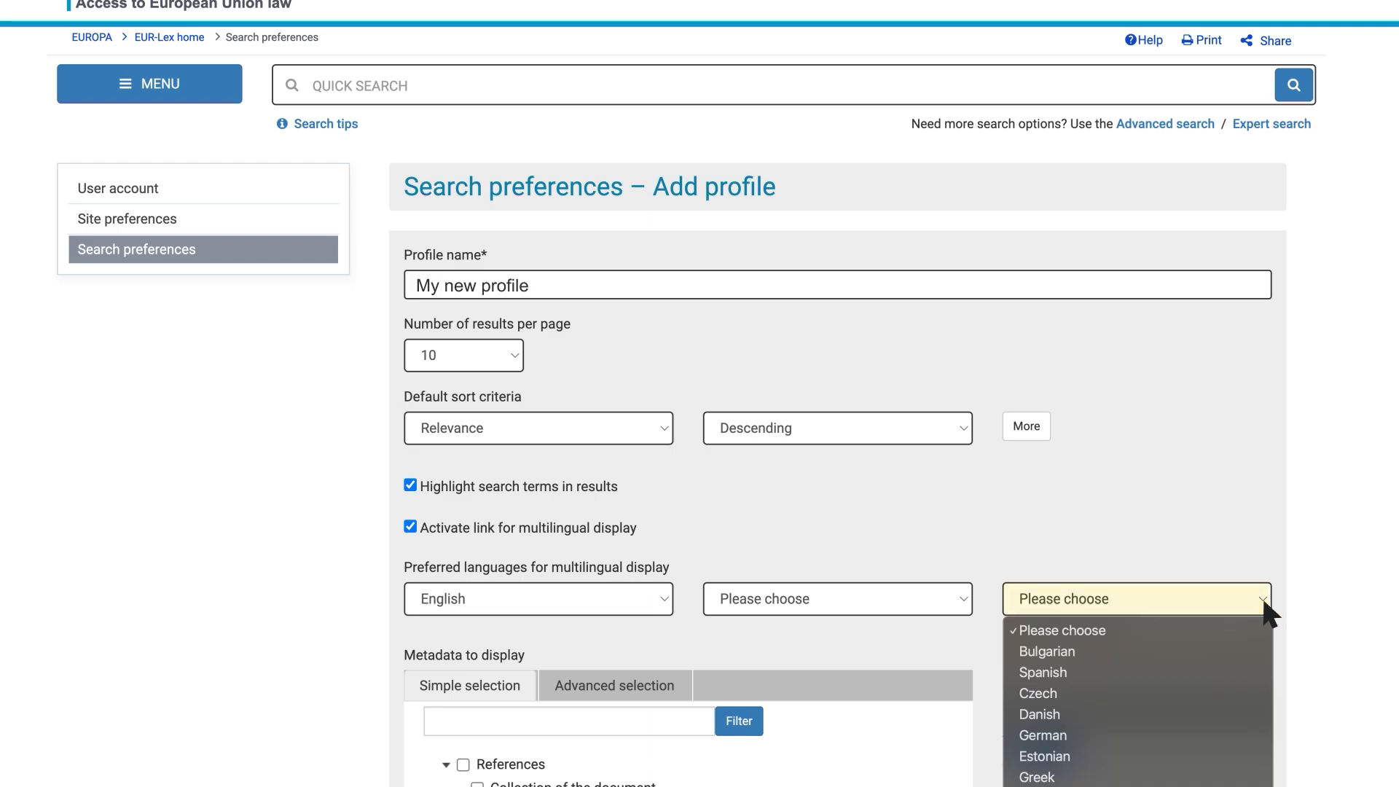
- Examine the metadata to display for the profile, first in the simple selection and then in the advanced selection
{"action": "scroll", "coordinate": [1262, 594], "scroll_direction": "down", "scroll_amount": 5}
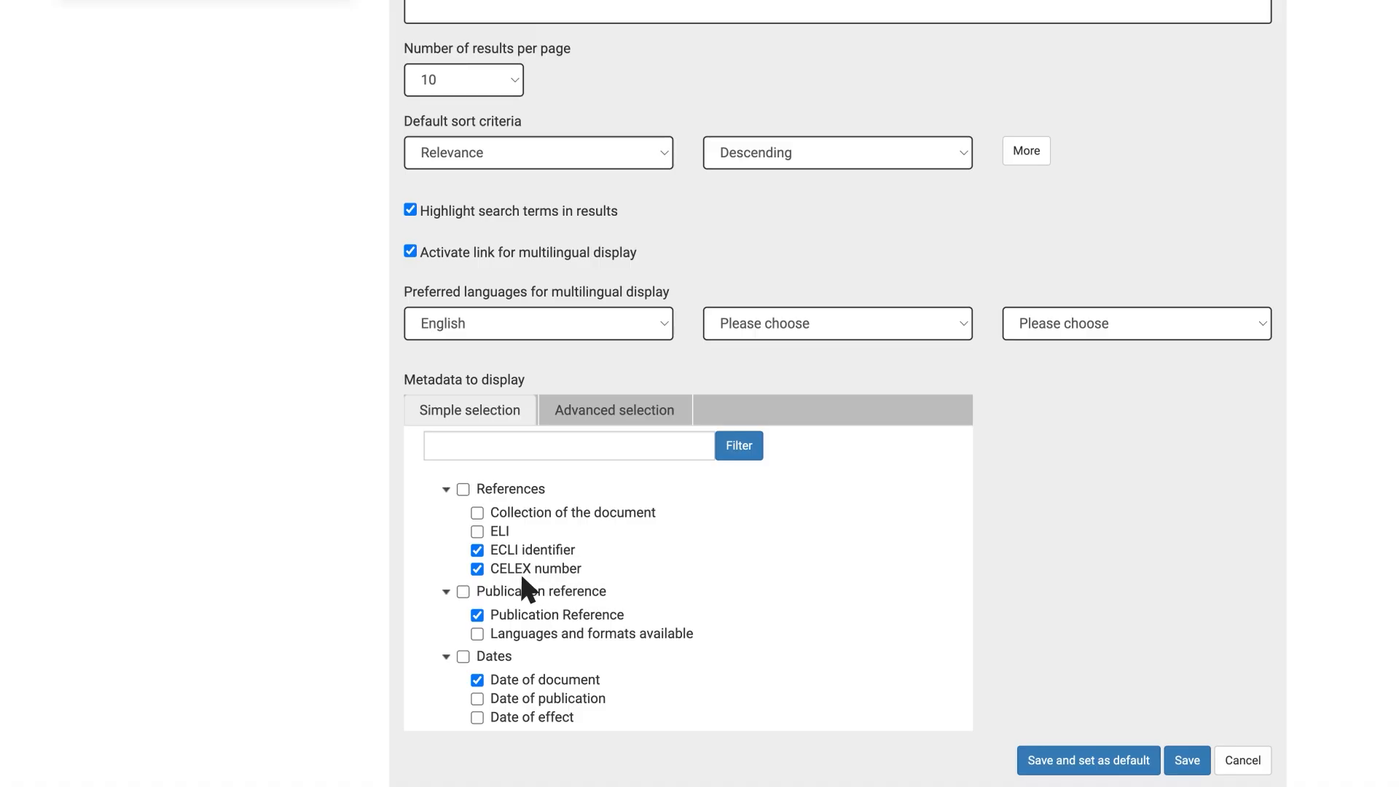
{"action": "left_click", "coordinate": [478, 569]}
{"action": "left_click", "coordinate": [462, 490]}
{"action": "left_click", "coordinate": [567, 423]}
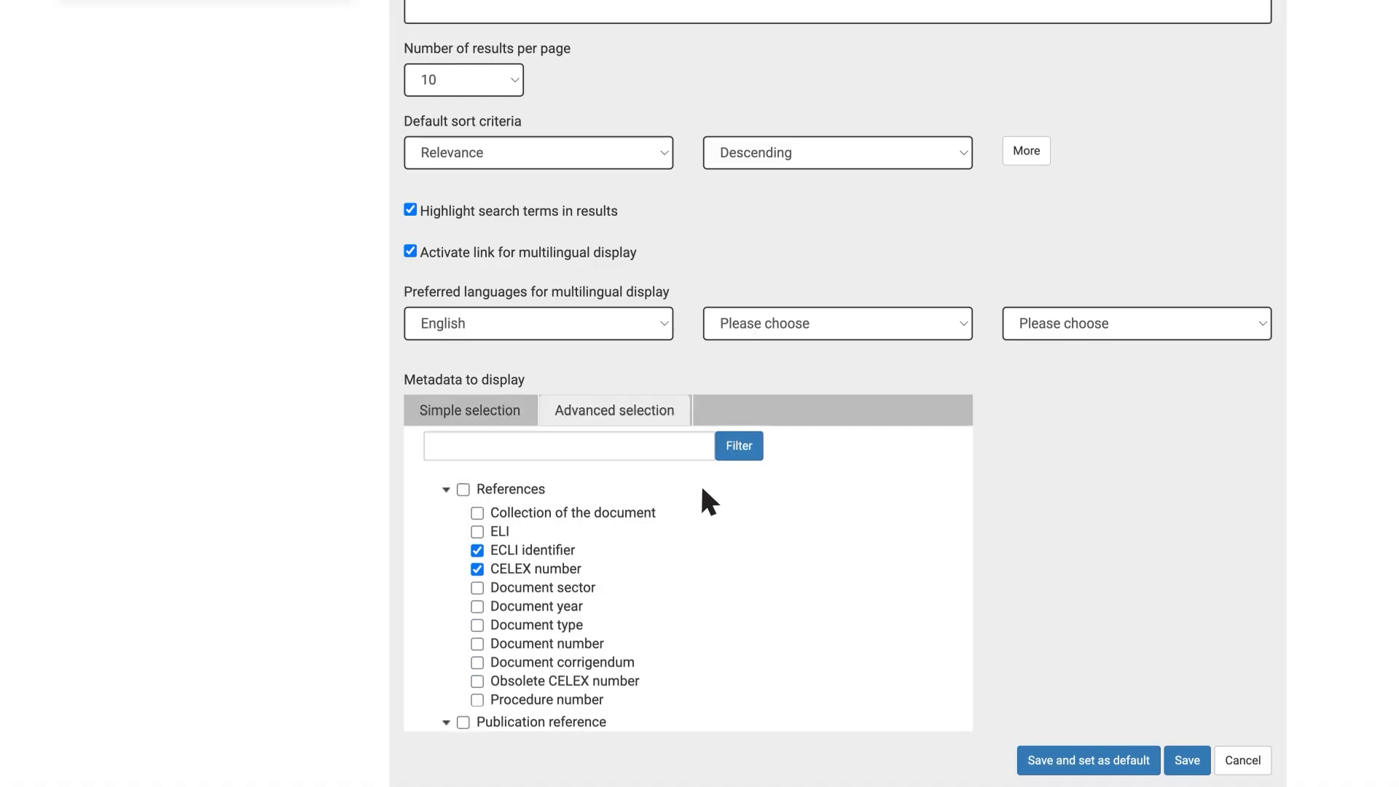
{"action": "scroll", "coordinate": [702, 485], "scroll_direction": "down", "scroll_amount": 1}
{"action": "scroll", "coordinate": [703, 492], "scroll_direction": "down", "scroll_amount": 5}
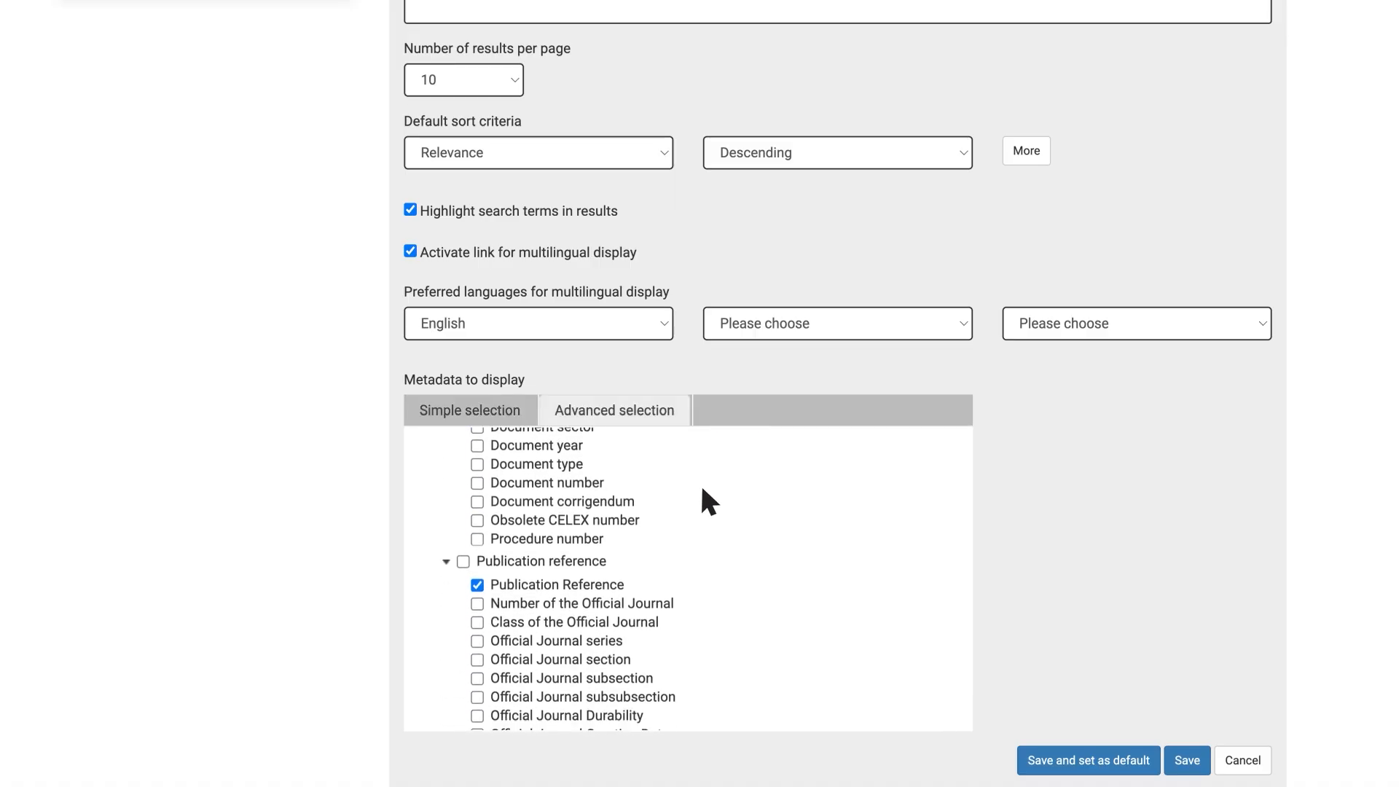
{"action": "scroll", "coordinate": [703, 491], "scroll_direction": "down", "scroll_amount": 1}
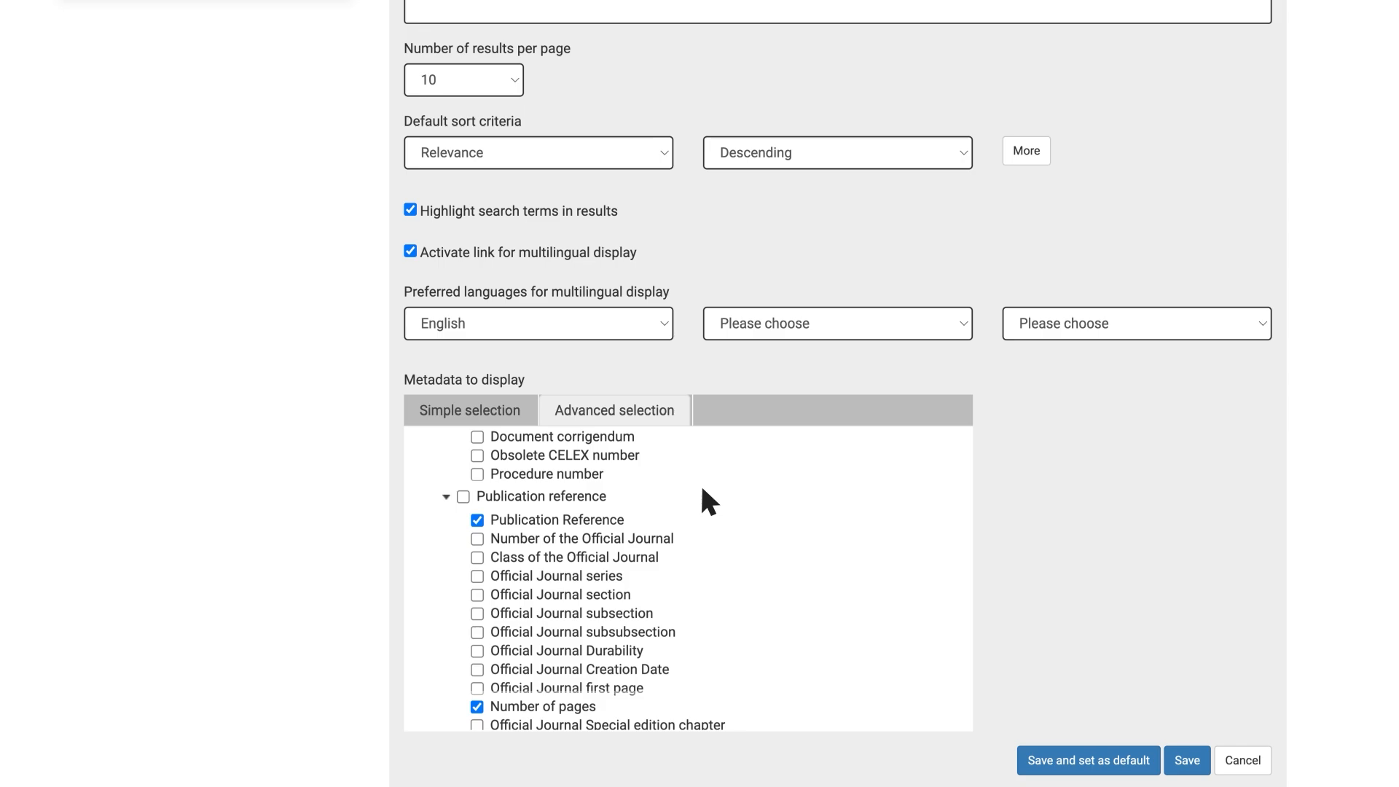
- Save the new search profile and set "My new profile" as the default
{"action": "left_click", "coordinate": [1192, 764]}
{"action": "left_click", "coordinate": [1125, 762]}
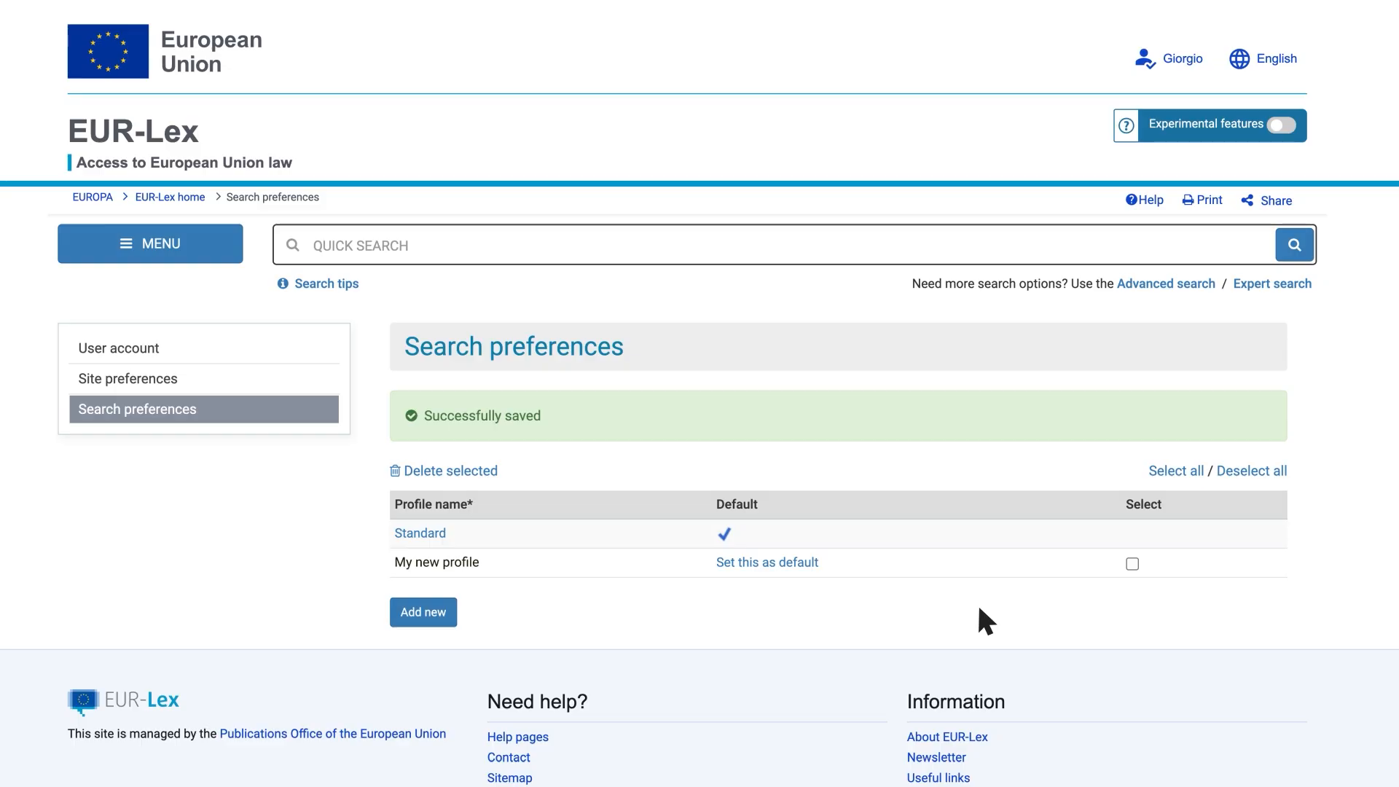
{"action": "left_click", "coordinate": [819, 564]}
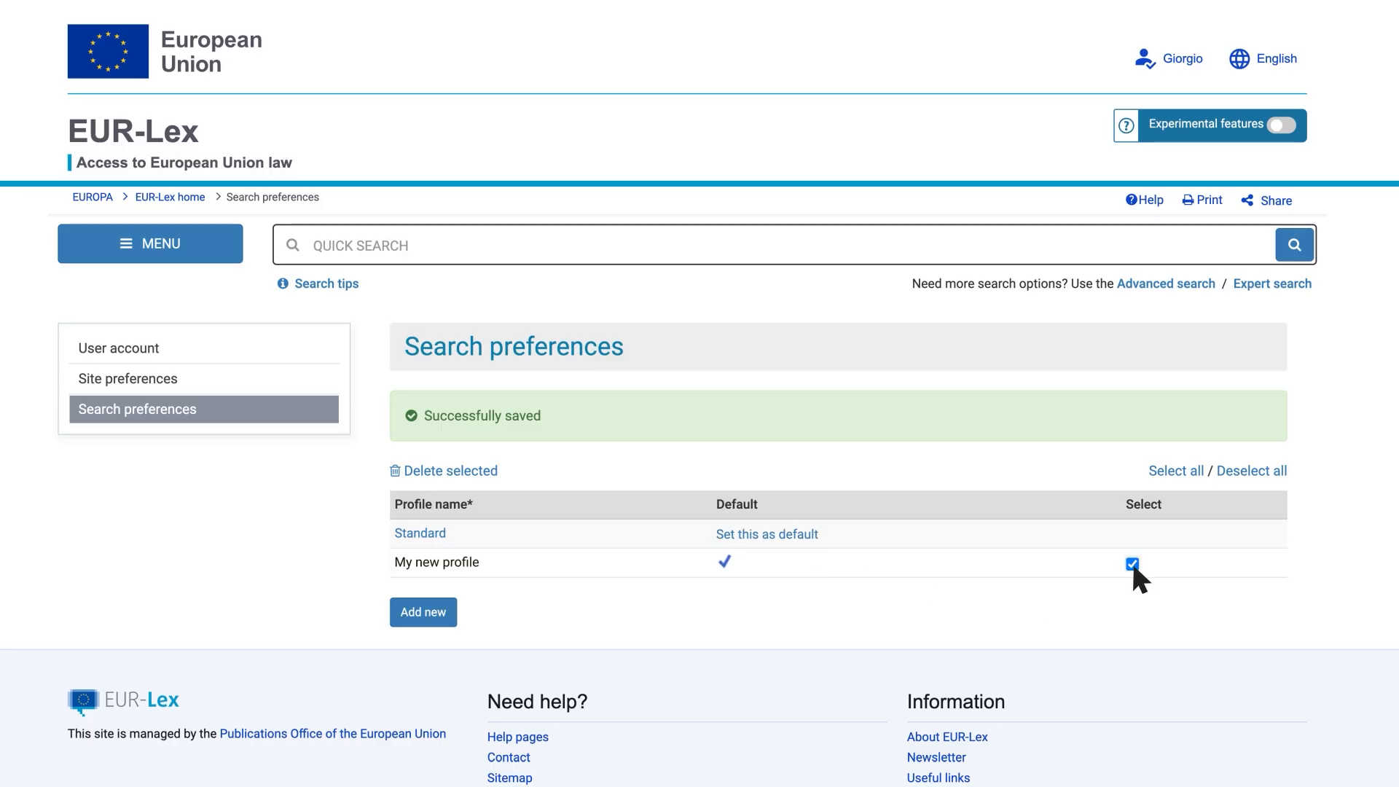
- Delete "My new profile" from the list of search profiles
{"action": "left_click", "coordinate": [470, 471]}
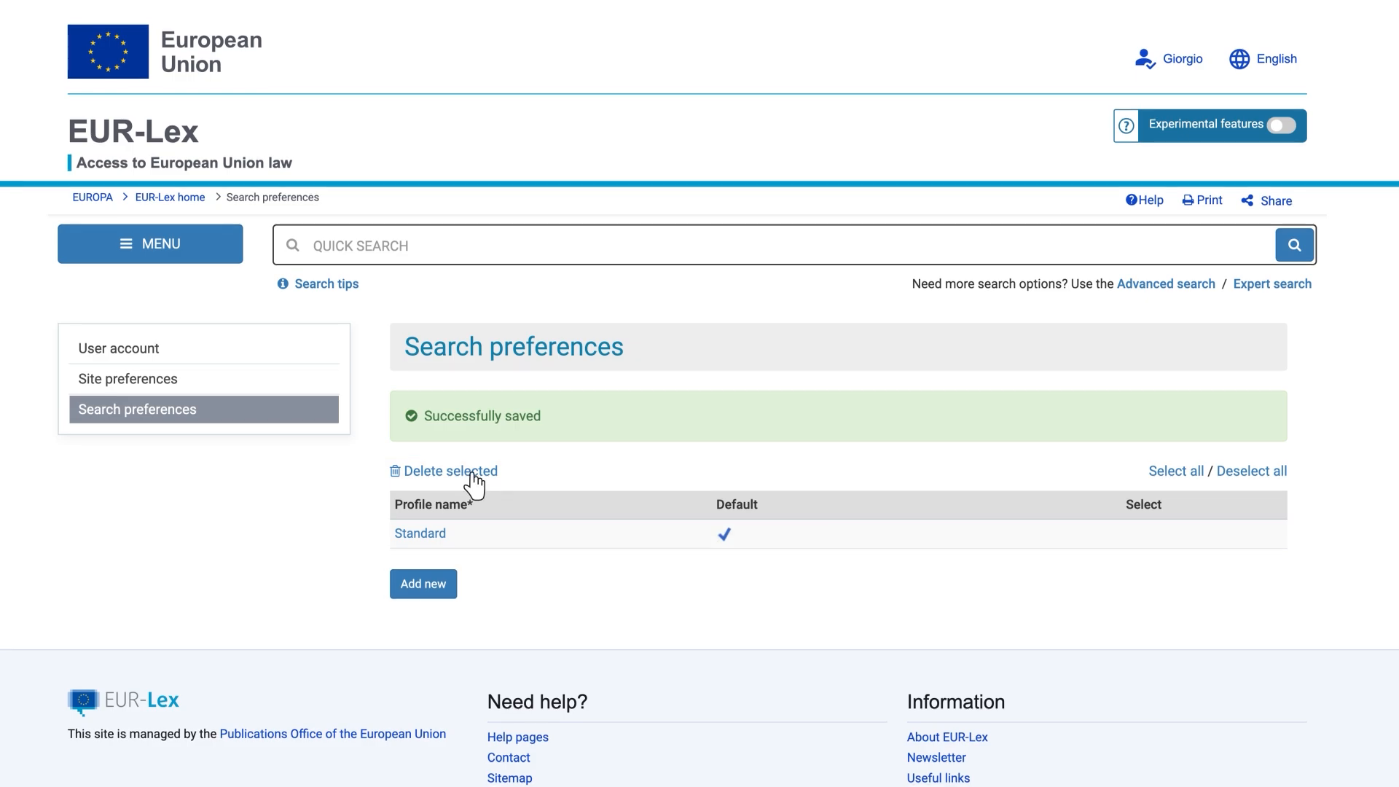